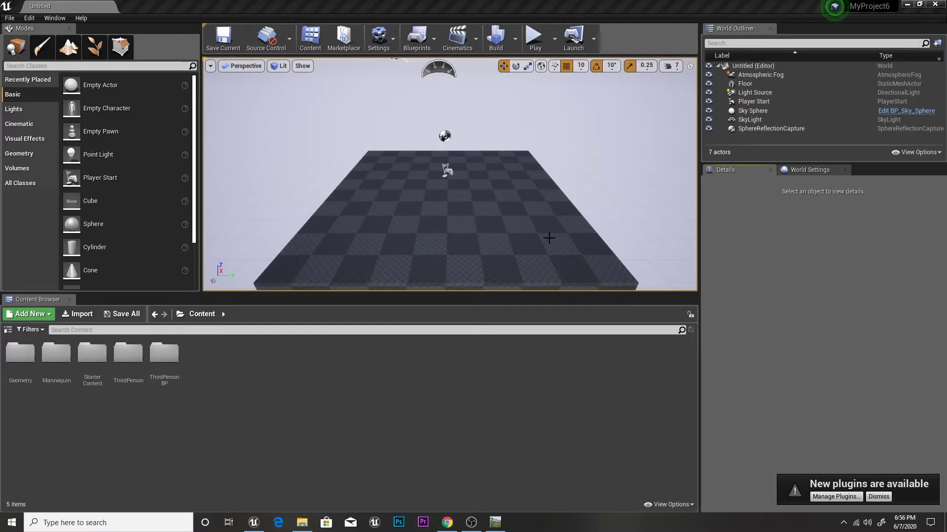
Look over the World Machine download page, then close the browser
click(447, 523)
scroll(313, 222, down, 10)
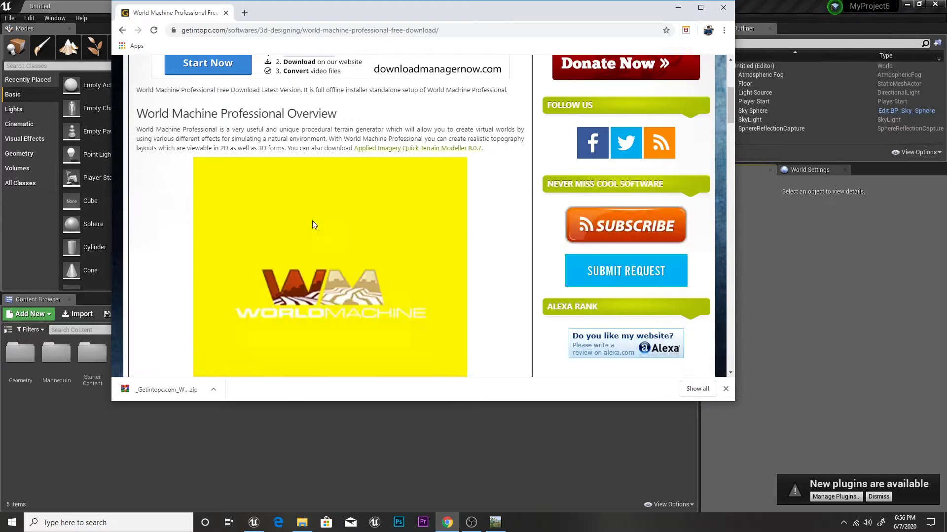
scroll(313, 221, down, 8)
scroll(316, 207, down, 7)
scroll(318, 198, down, 1)
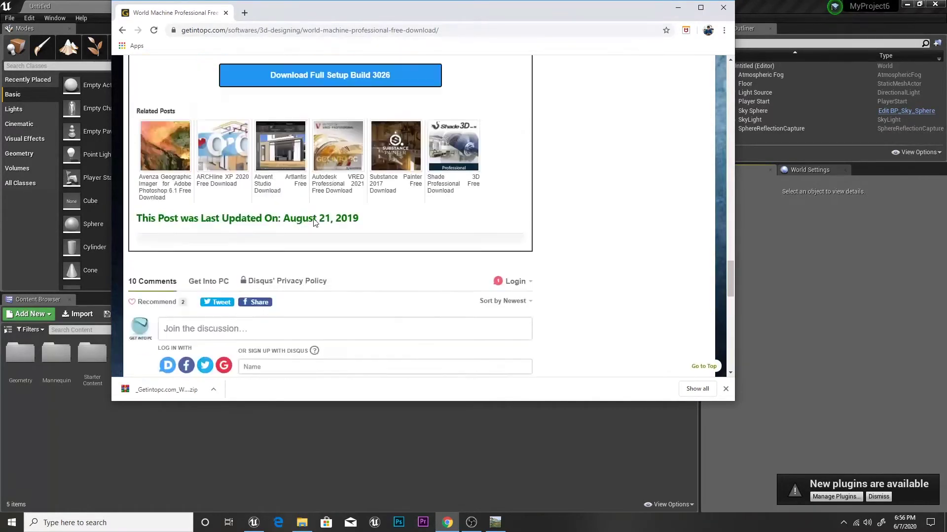
scroll(320, 186, up, 2)
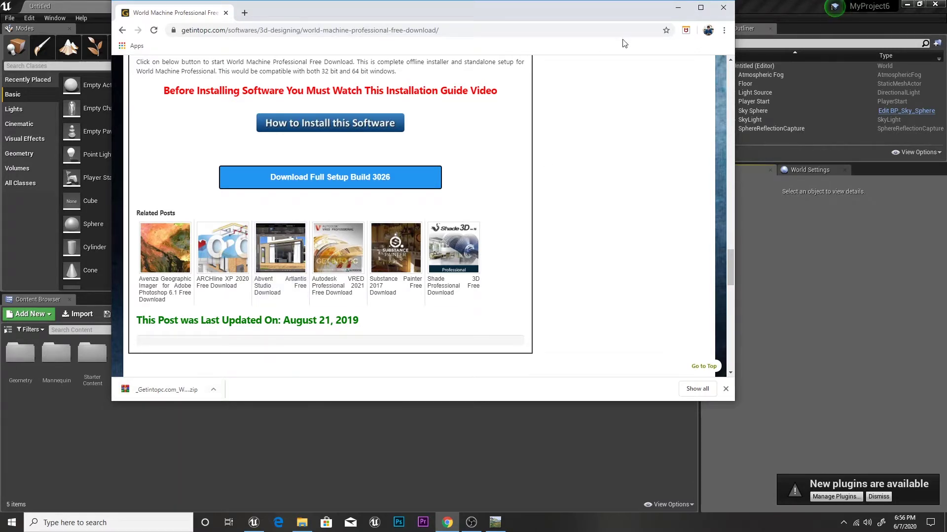
click(677, 8)
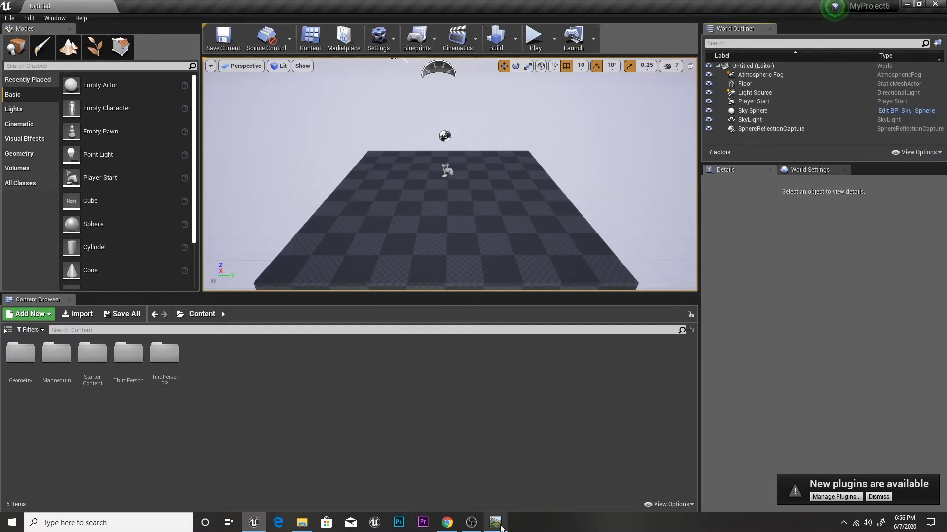
In World Machine, dismiss Project Settings and delete the Welcome note from the device graph
mouse_move(500, 525)
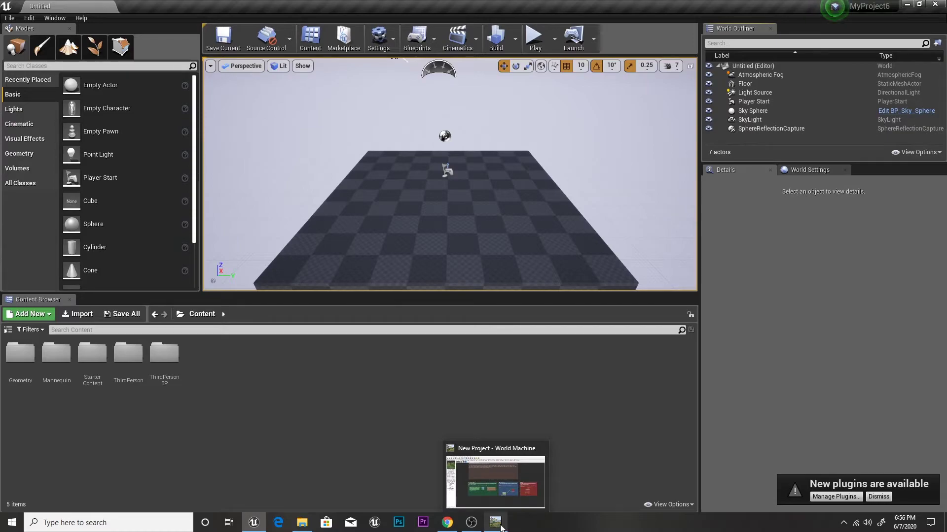
click(500, 526)
click(627, 364)
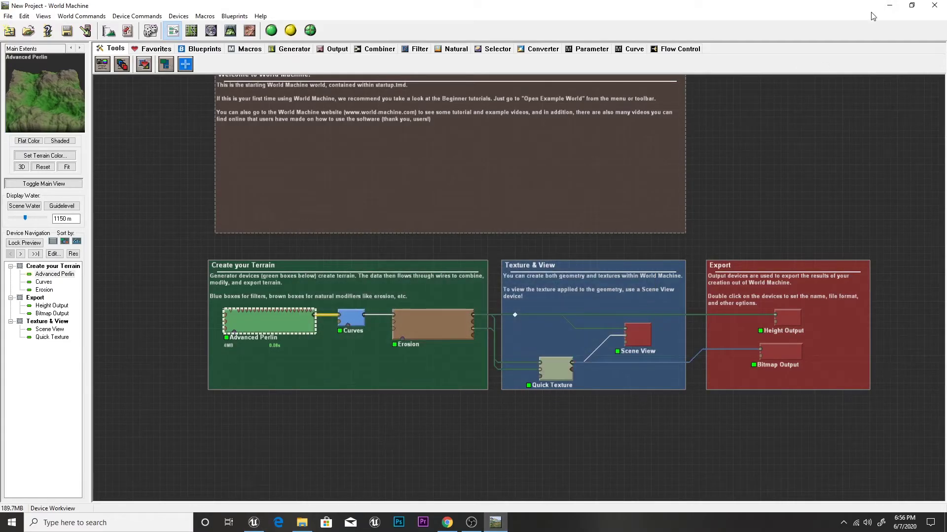
right_drag(883, 93, 861, 120)
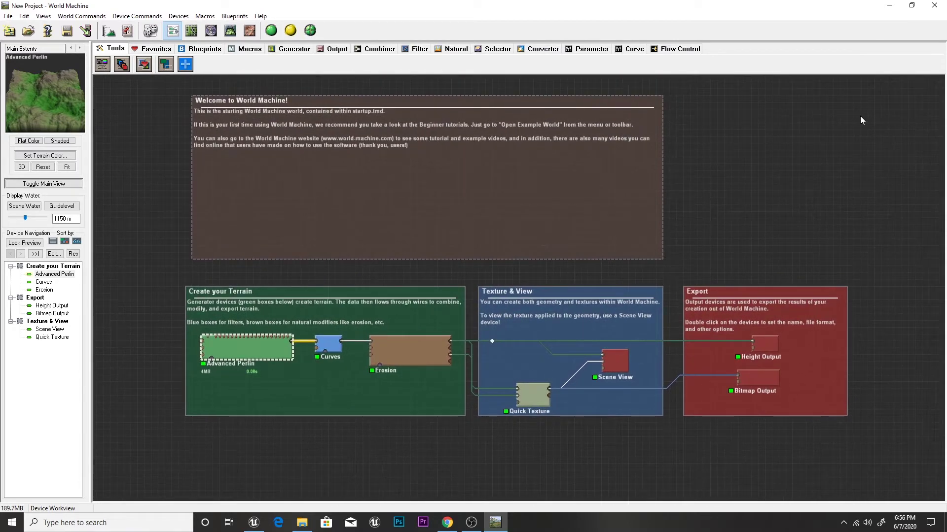
drag(736, 87, 178, 270)
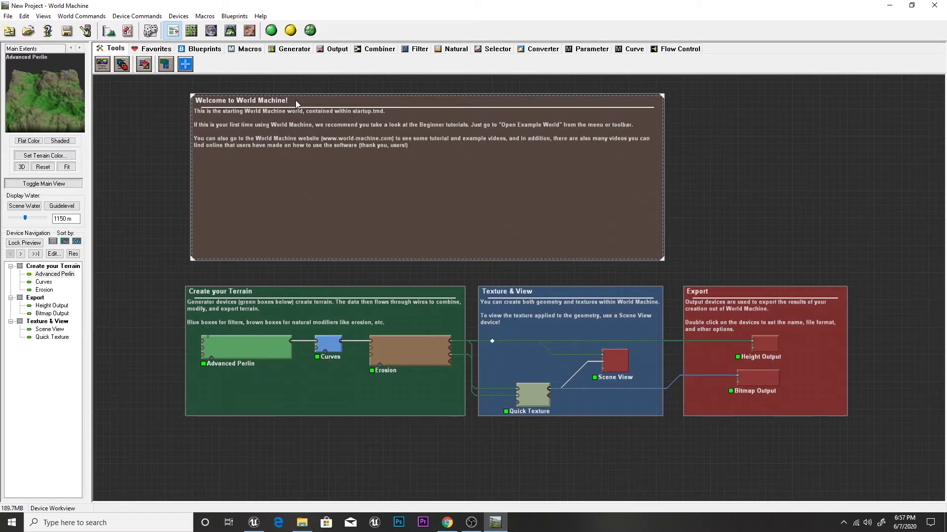
key(Delete)
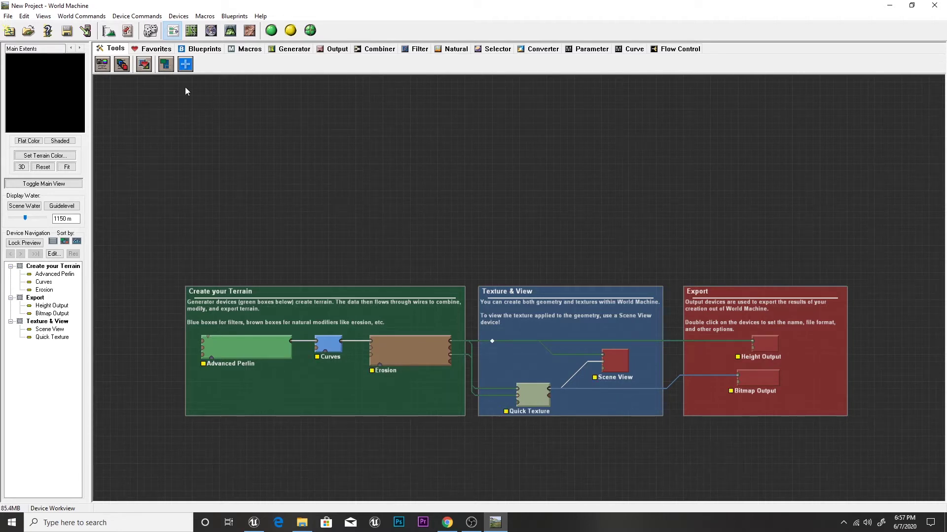
Confirm the world at 8 km × 8 km extents with 1025 × 1025 build resolution
click(109, 32)
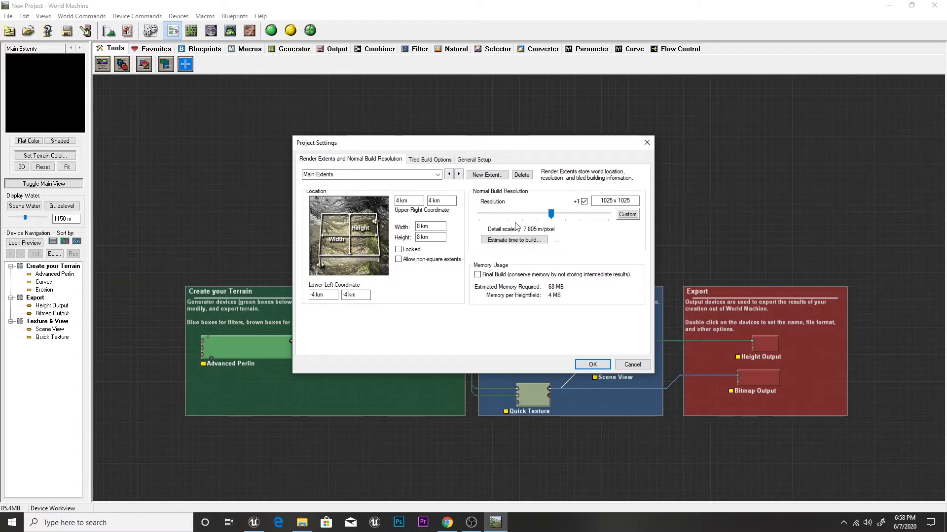
click(593, 365)
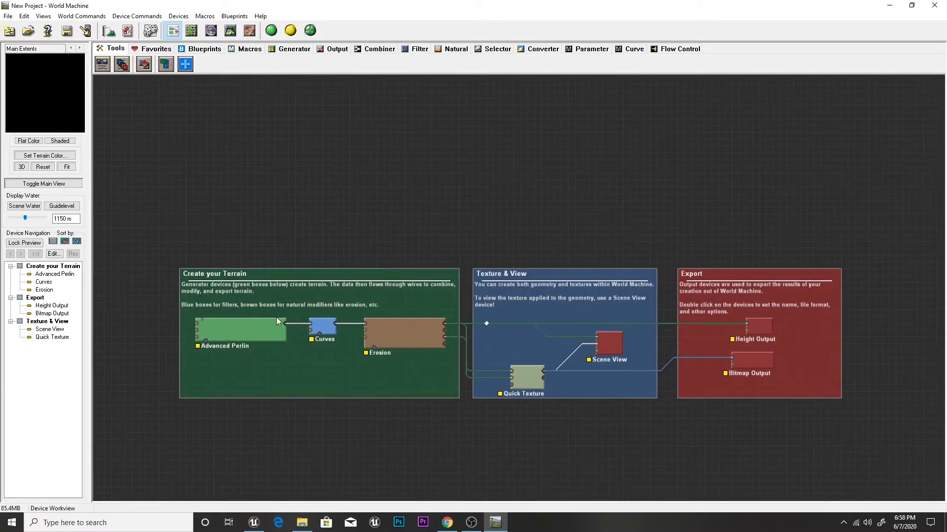
click(252, 333)
Preview the Advanced Perlin noise styles Ridged, Smooth Ridged, Flat Middle and Terraced
double_click(251, 332)
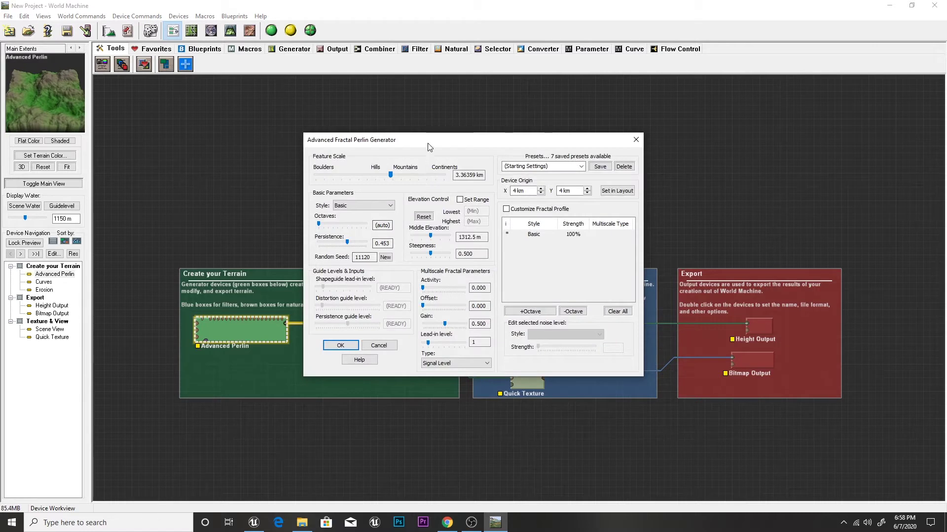
drag(427, 143, 481, 87)
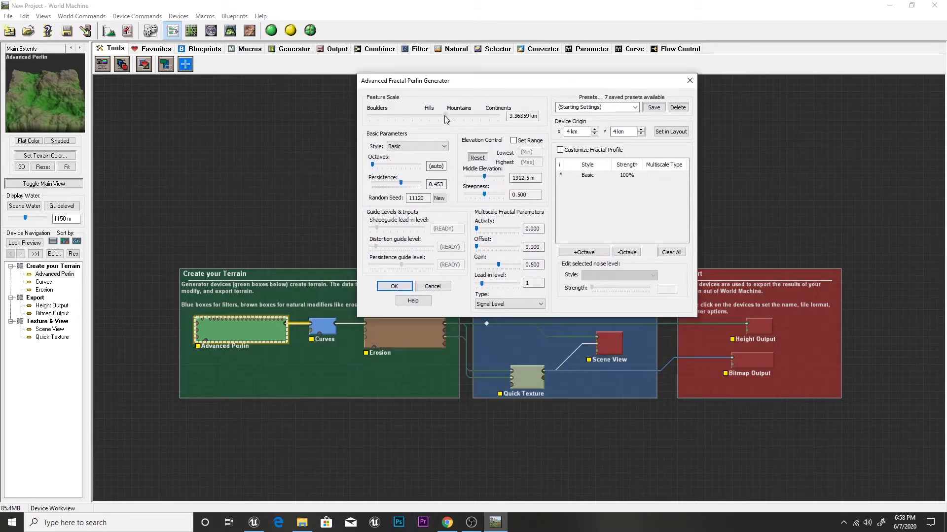
mouse_move(444, 116)
mouse_down()
mouse_move(473, 122)
mouse_move(444, 124)
mouse_up()
click(431, 146)
click(426, 152)
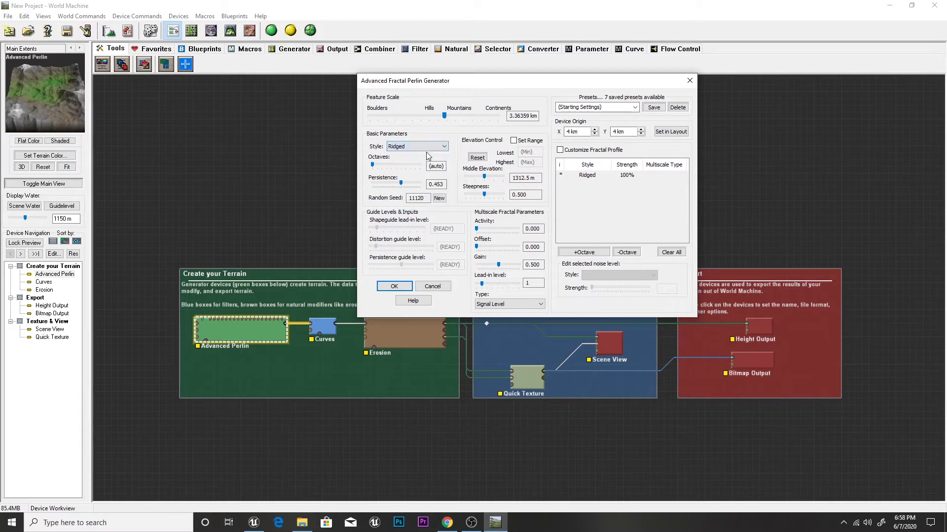
click(429, 147)
click(428, 162)
click(429, 147)
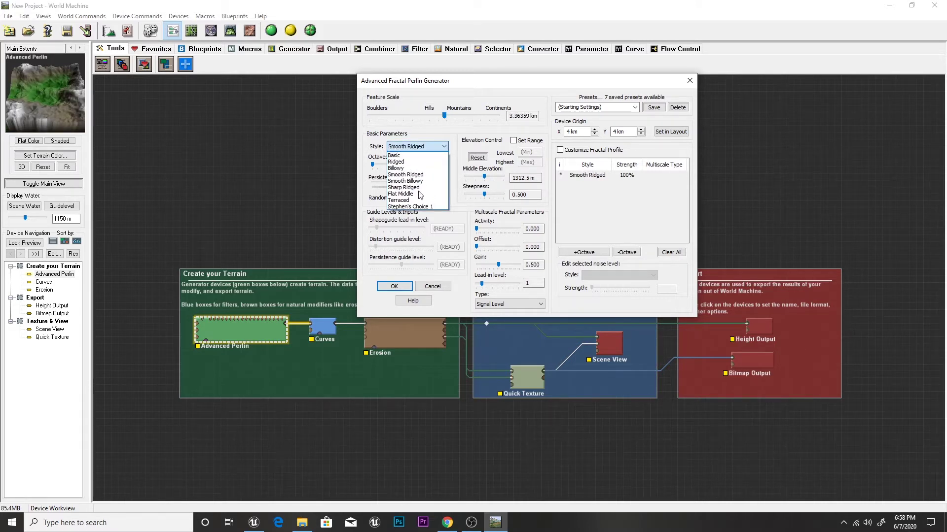
click(426, 194)
click(433, 146)
click(426, 200)
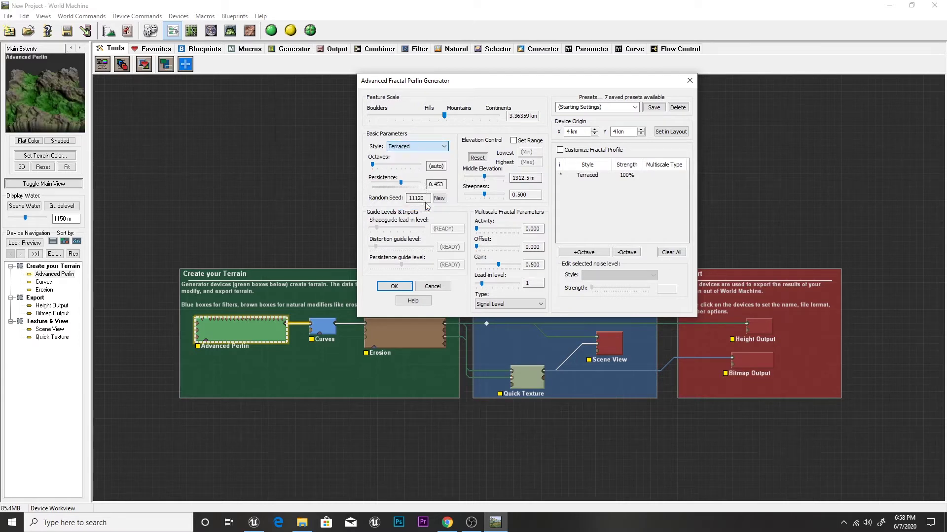
Set Advanced Perlin to the Basic style with a 3.36359 km feature scale
click(419, 146)
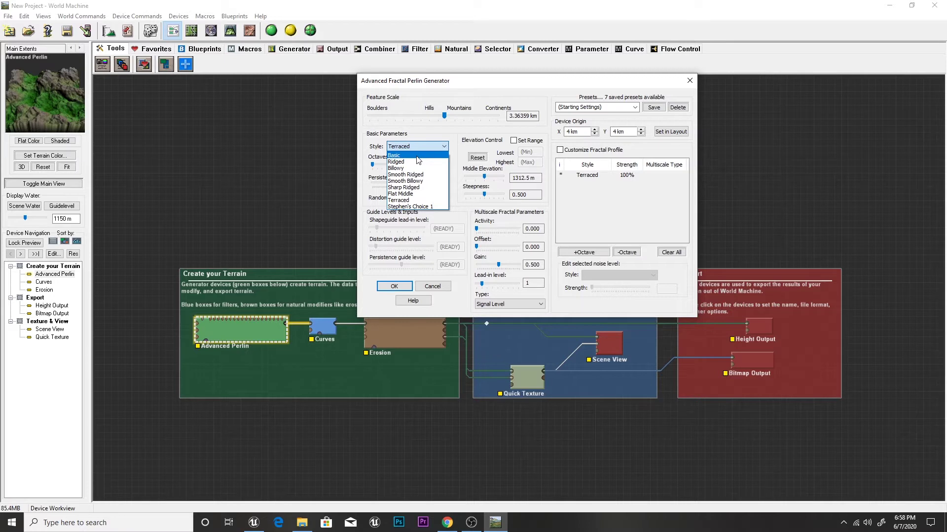
click(418, 155)
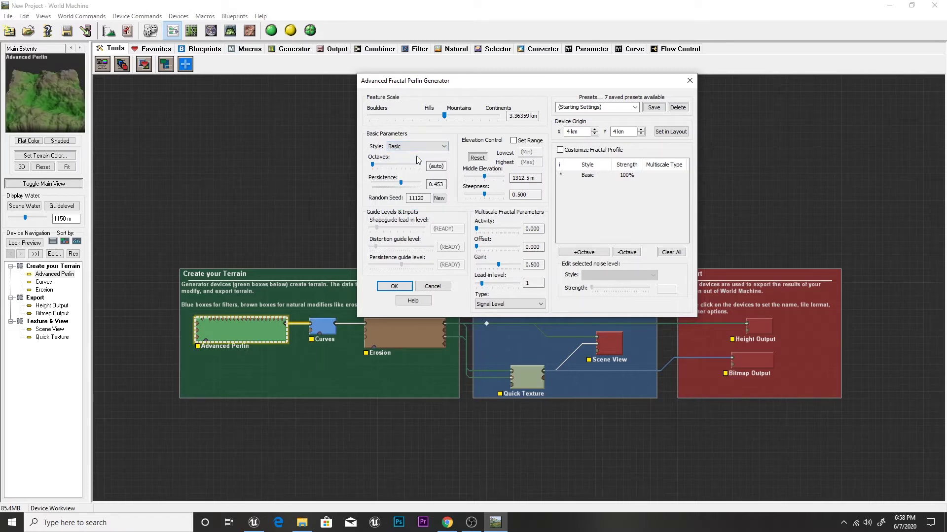
click(448, 117)
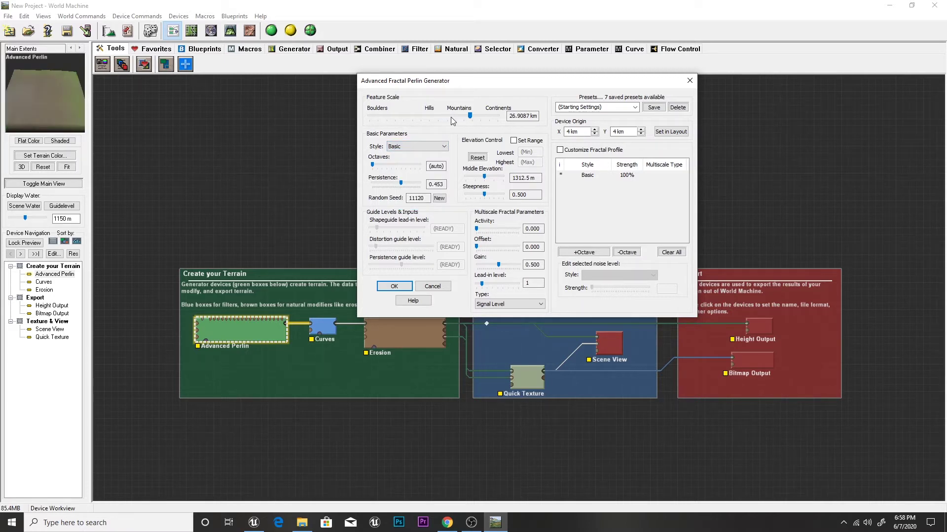
drag(449, 117, 443, 116)
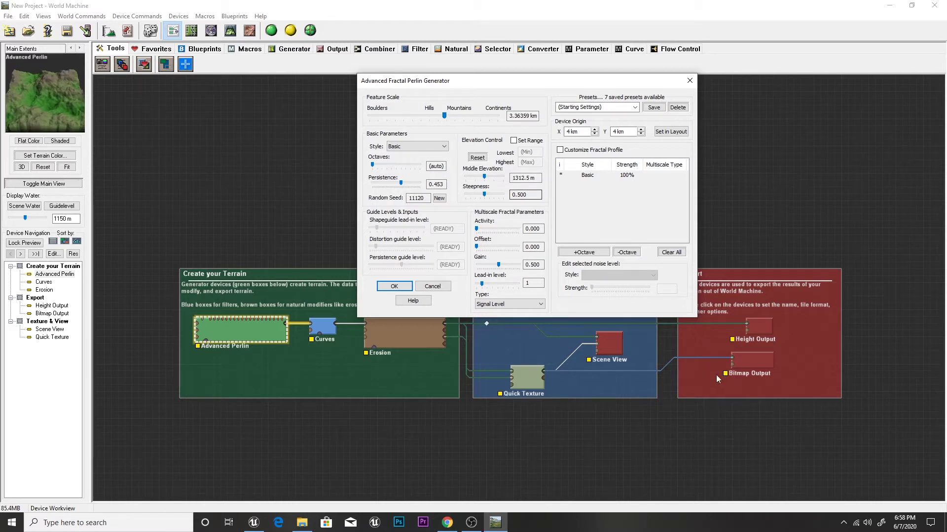
click(396, 288)
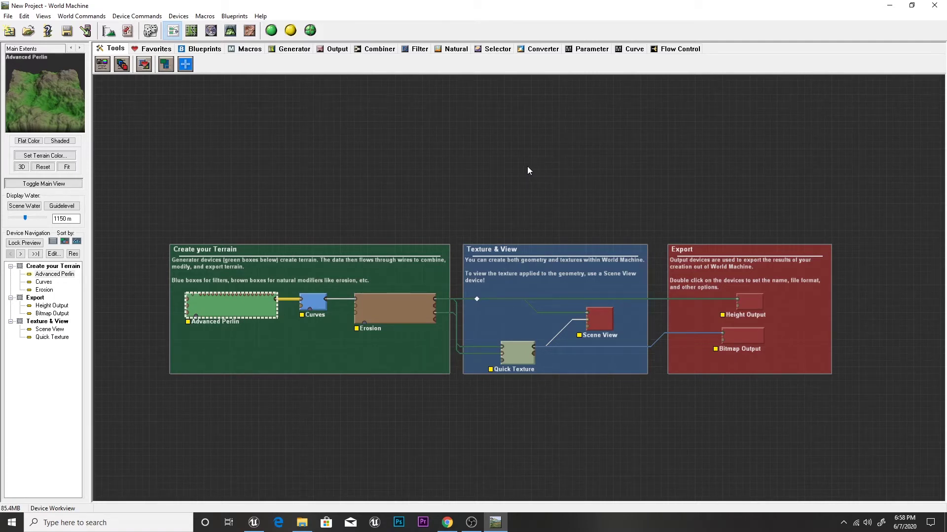
Check the Height Output settings, then run a normal 1025 × 1025 build of the graph
double_click(761, 301)
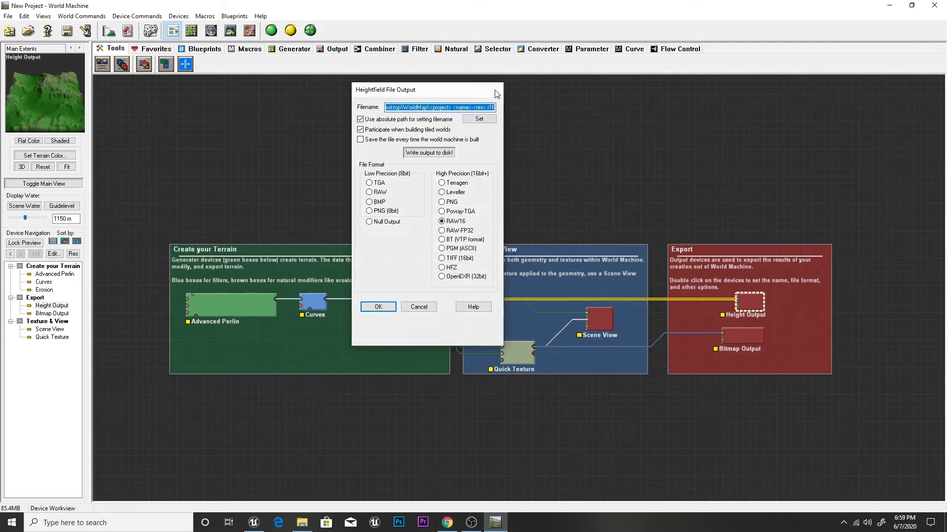
click(496, 91)
click(270, 32)
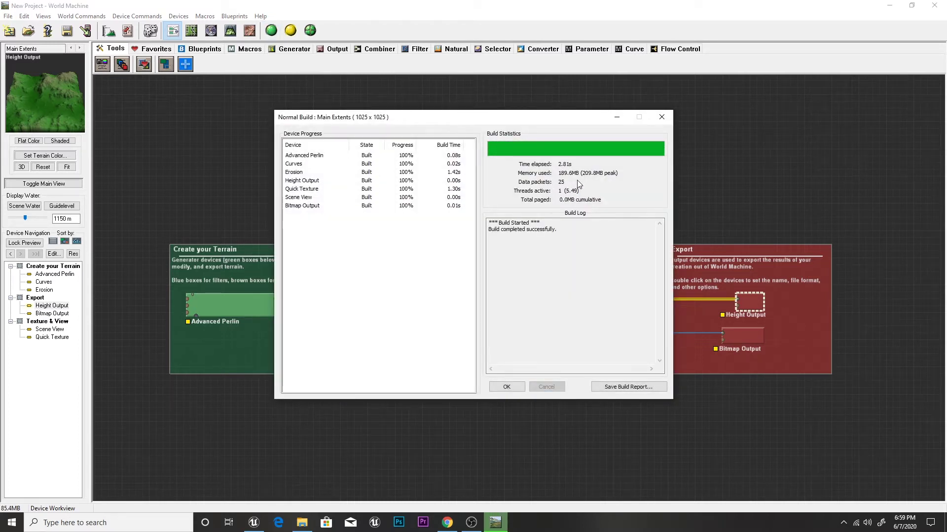
click(507, 386)
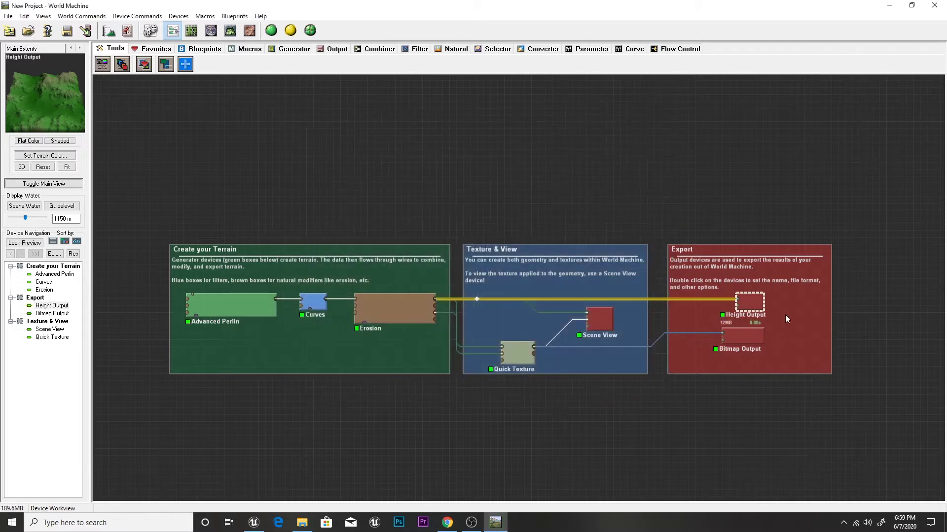
Write the heightmap to disk as worldMap2.r16 (16-bit RAW) in Desktop's WorldMap folder
double_click(751, 306)
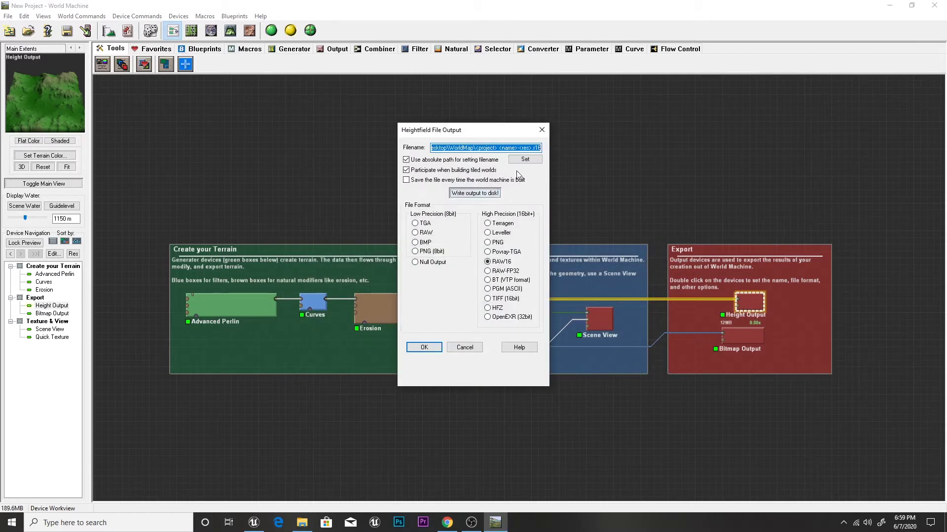
click(524, 159)
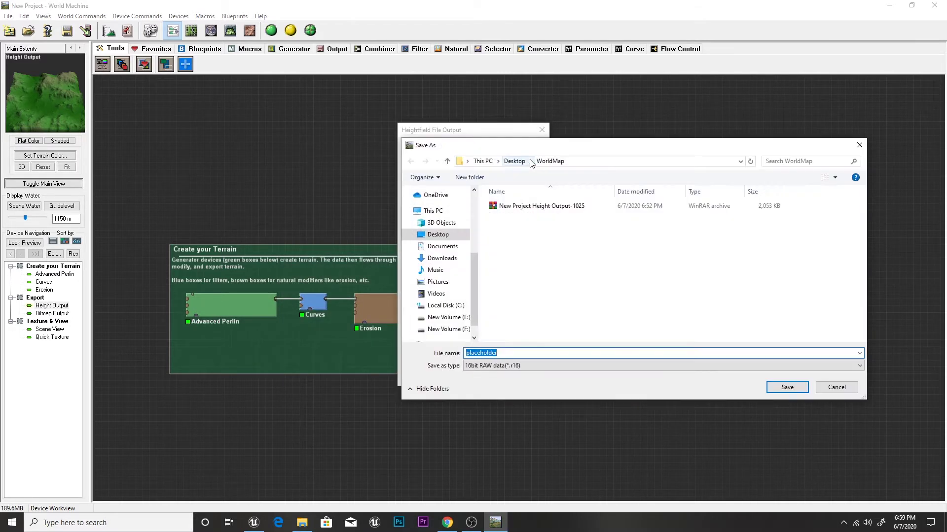
click(501, 353)
double_click(501, 353)
text(worldMap2)
click(788, 388)
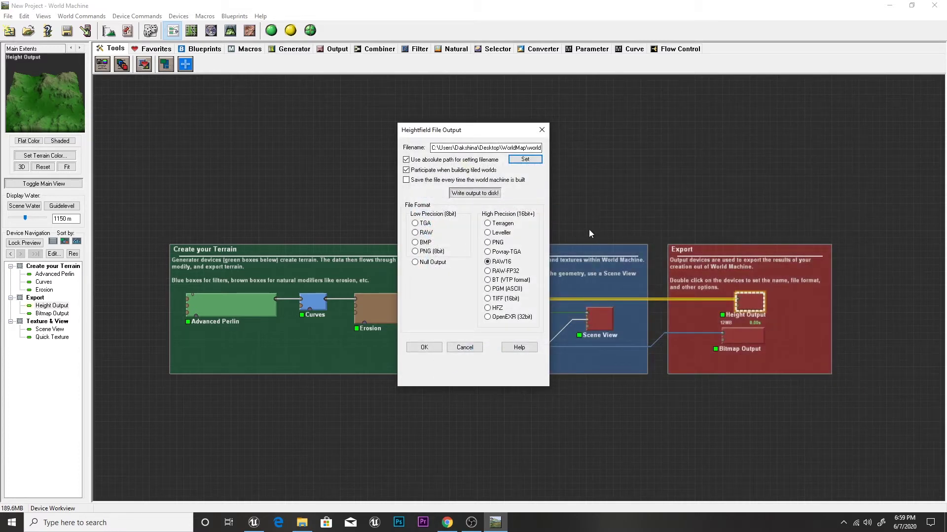
click(475, 194)
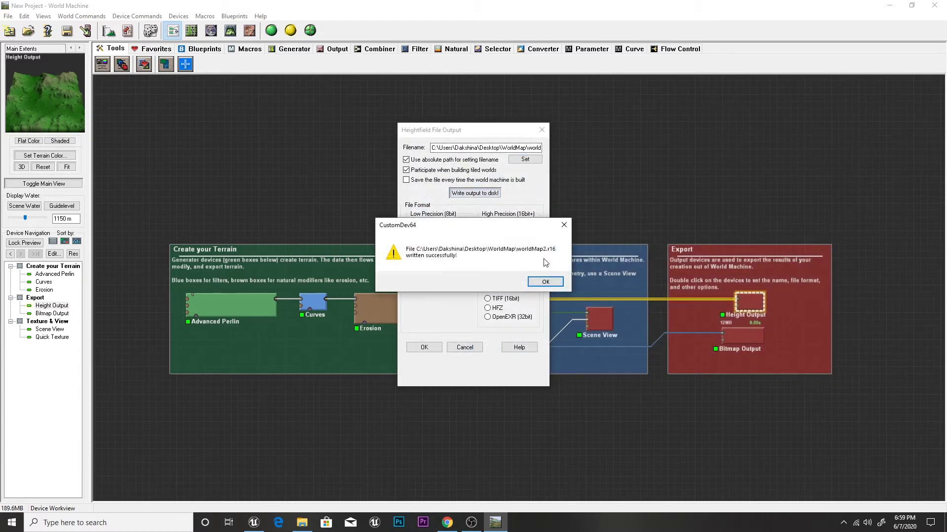
click(544, 280)
click(424, 347)
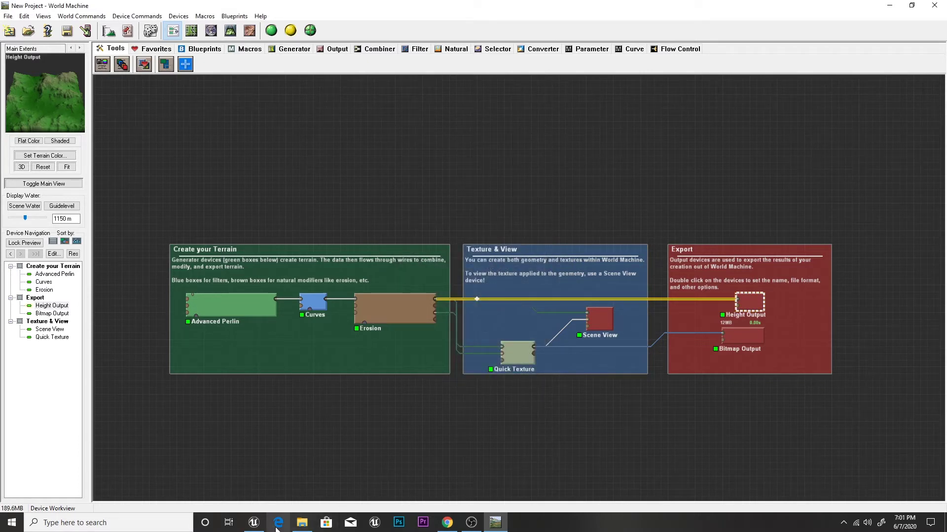
In Unreal, create a new level from the Default template
click(254, 523)
click(10, 18)
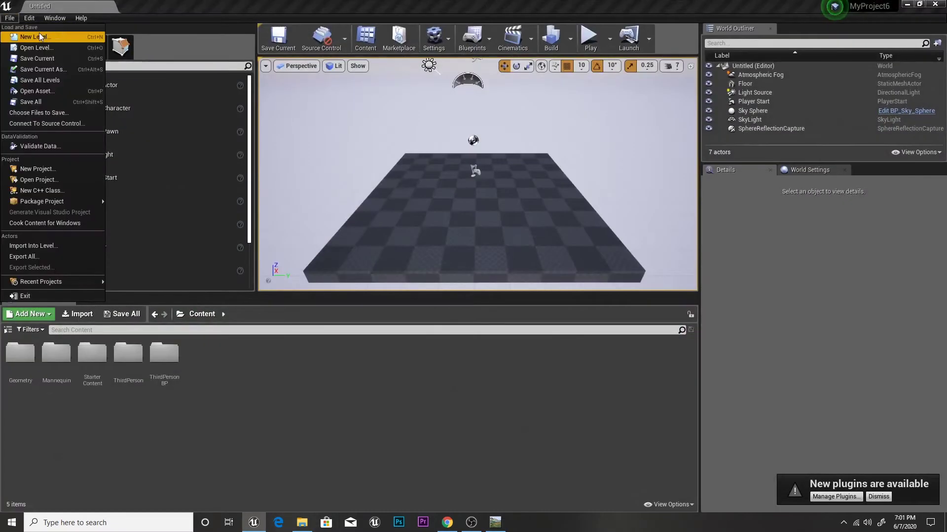
click(34, 37)
click(380, 209)
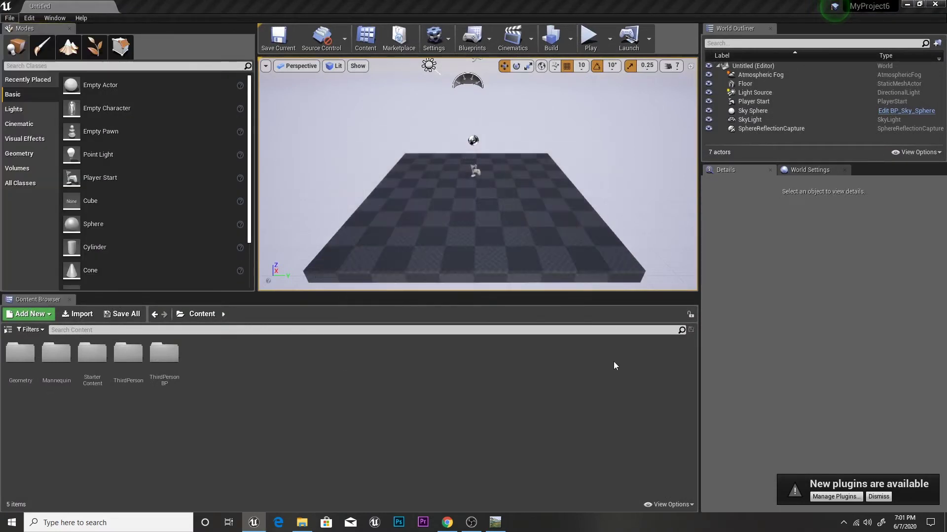
Delete the level's Floor and switch to Landscape mode
click(452, 244)
key(Delete)
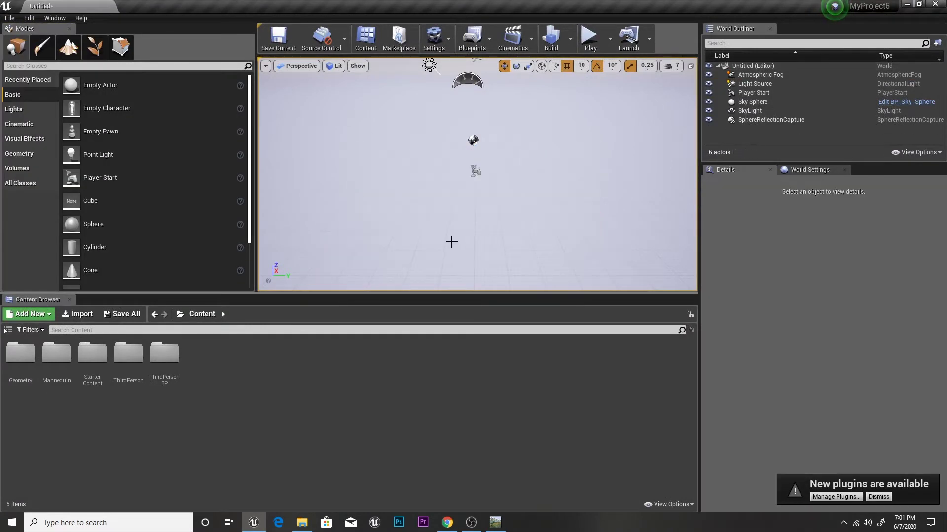
click(73, 54)
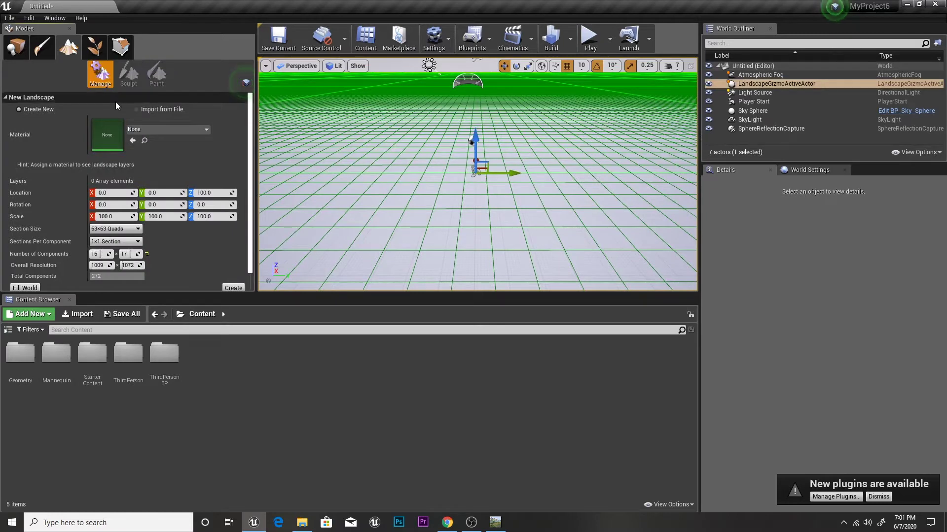
Import worldMap2.r16 from the WorldMap folder as a 1,025×1,025 landscape
click(172, 110)
click(202, 122)
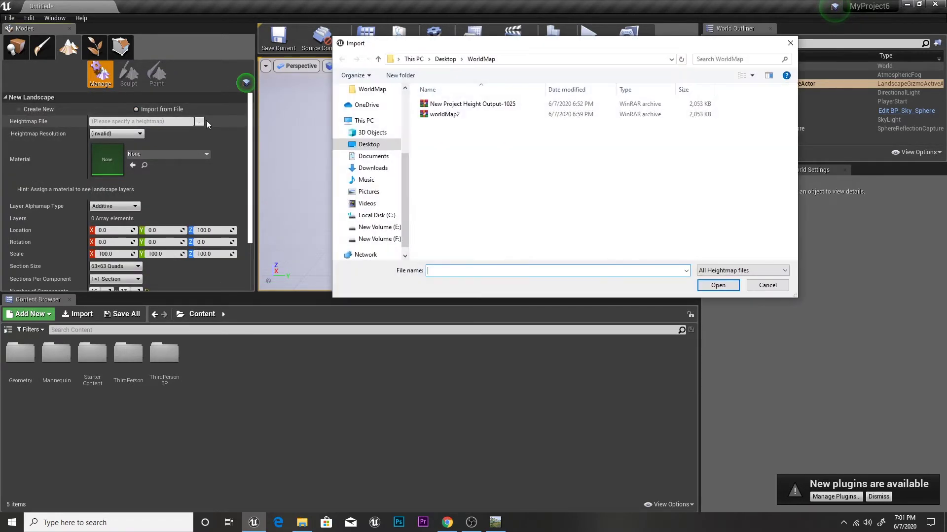
click(469, 114)
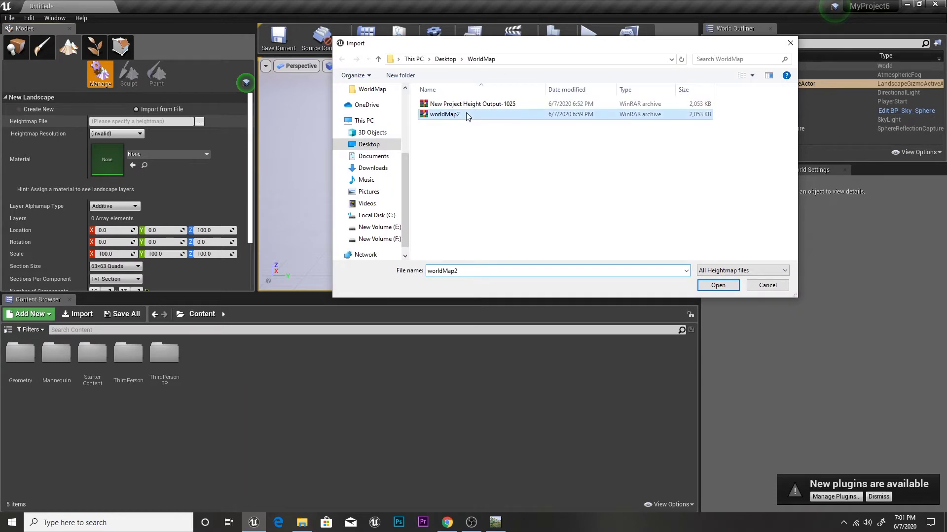
click(731, 286)
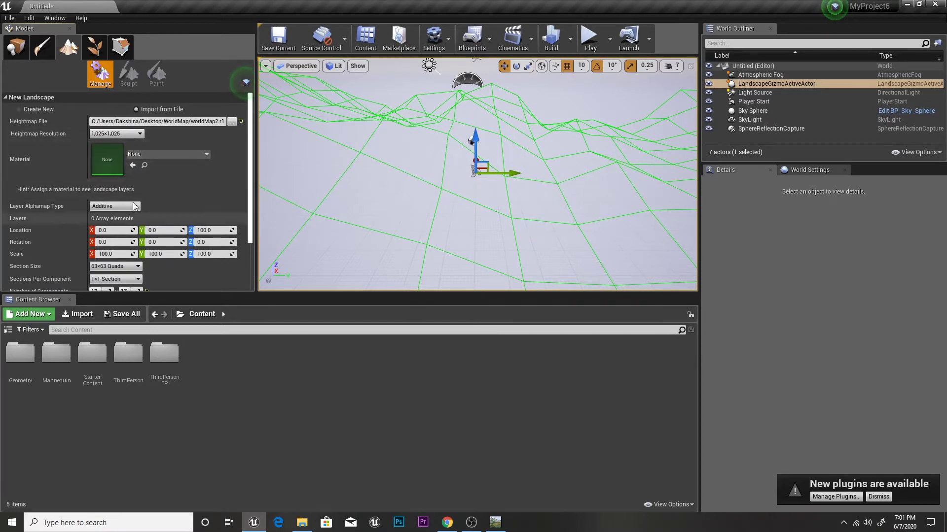
scroll(123, 220, down, 3)
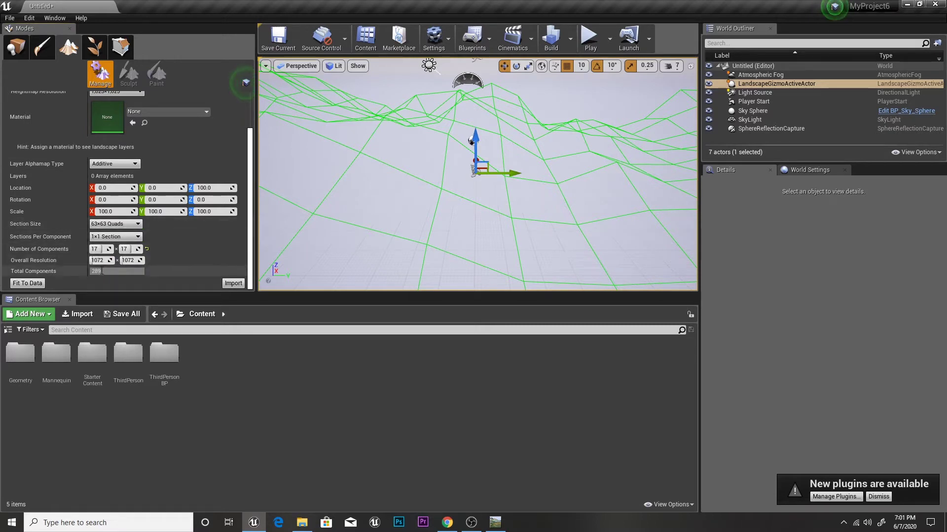
click(230, 286)
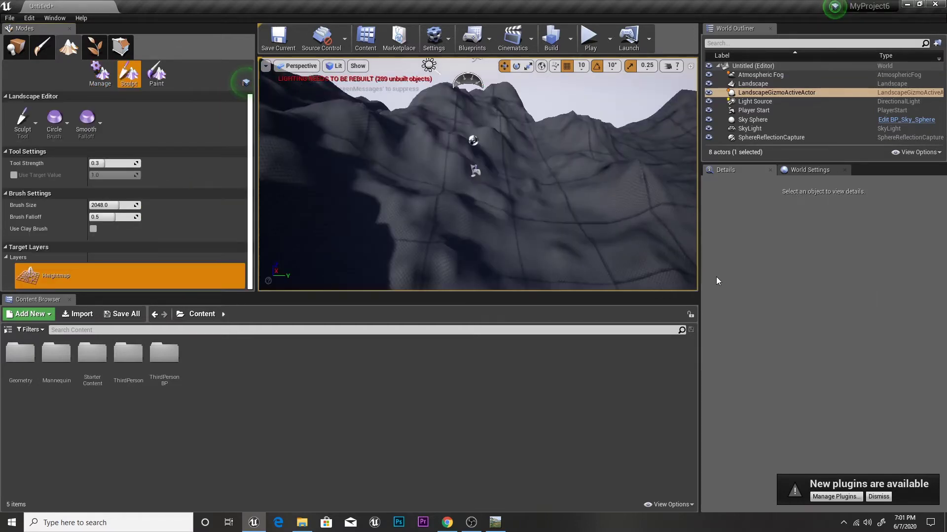
Return to Place mode and make the viewport taller and wider
click(17, 52)
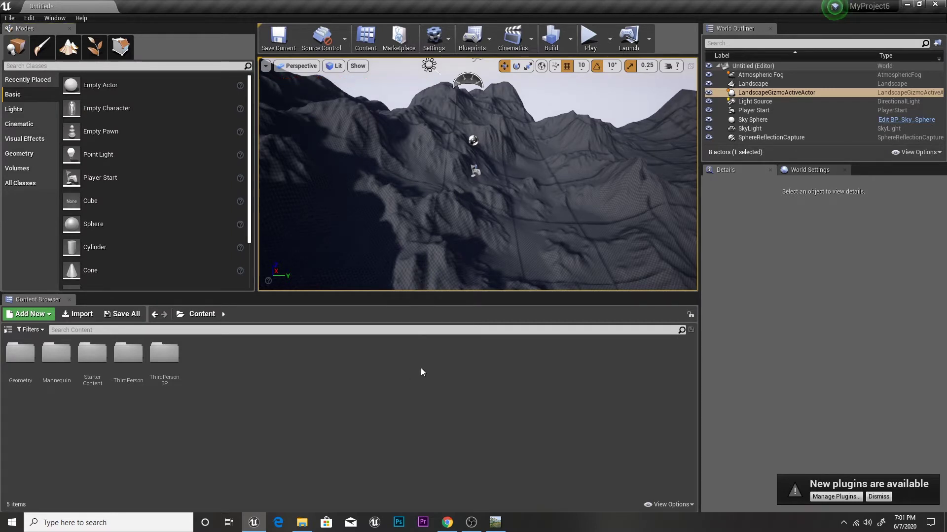
drag(432, 295, 434, 403)
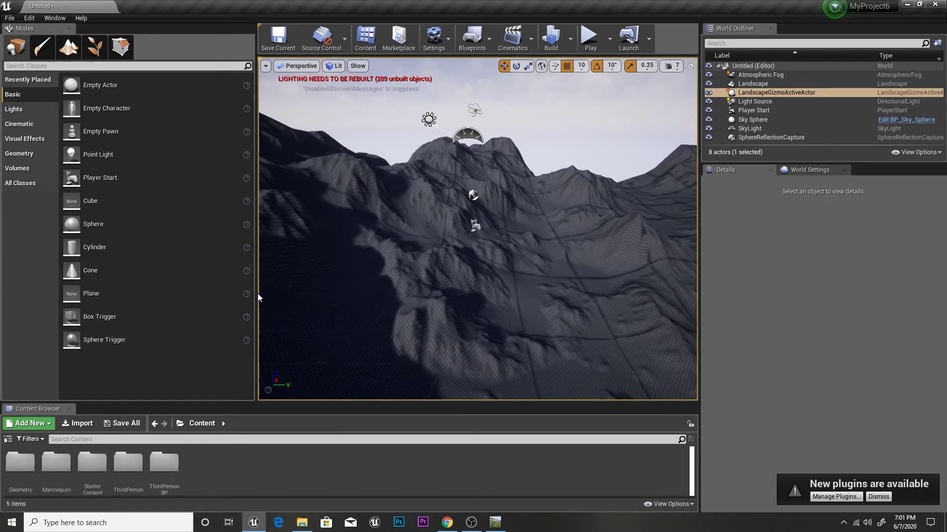
drag(257, 293, 104, 293)
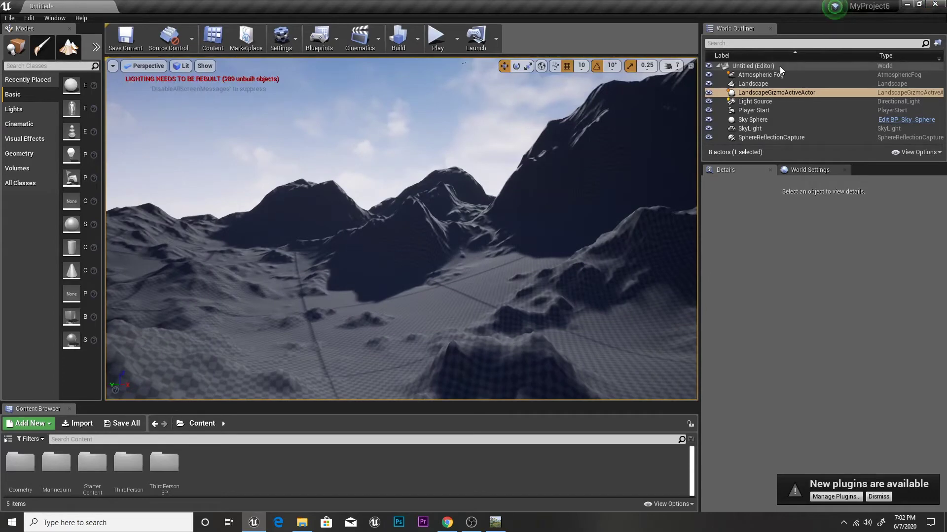
Snap the Player Start down onto the terrain, moving its Z from 112 to about -11741.7
click(762, 110)
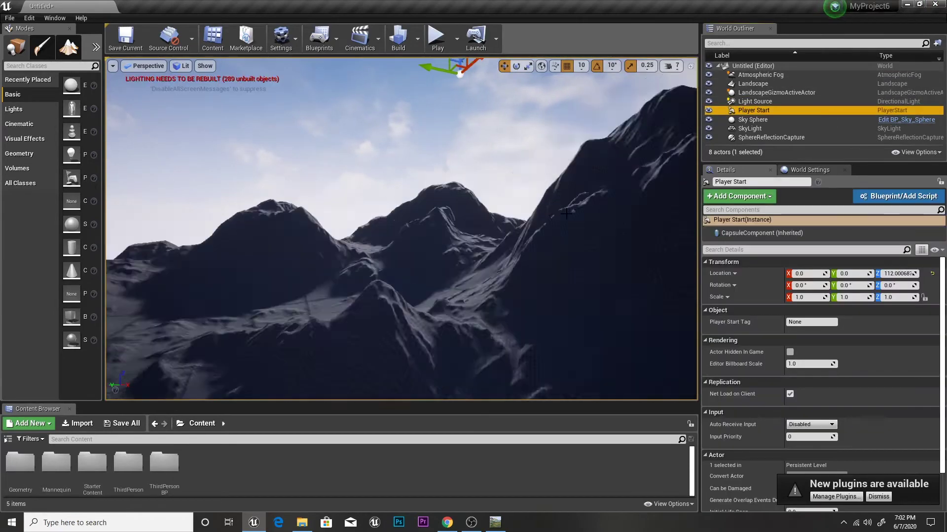
key(f)
right_drag(488, 214, 488, 256)
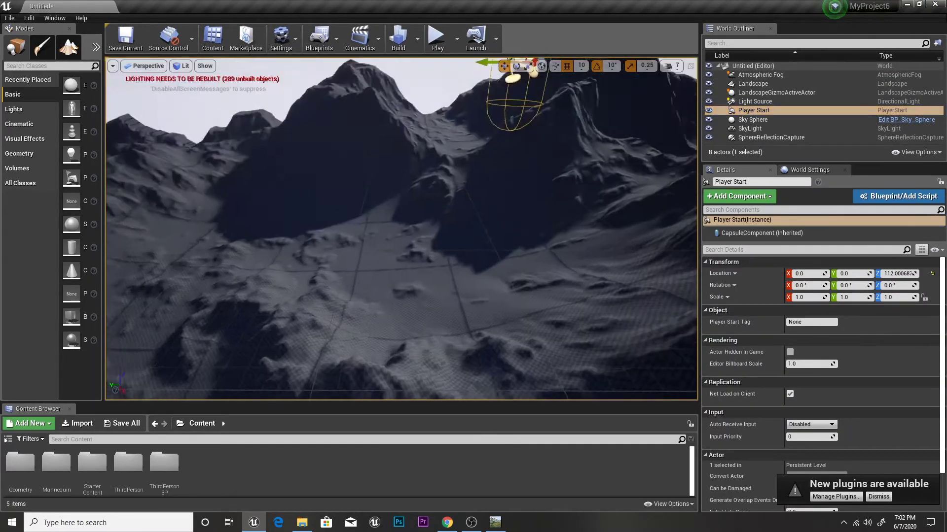
key(End)
key(f)
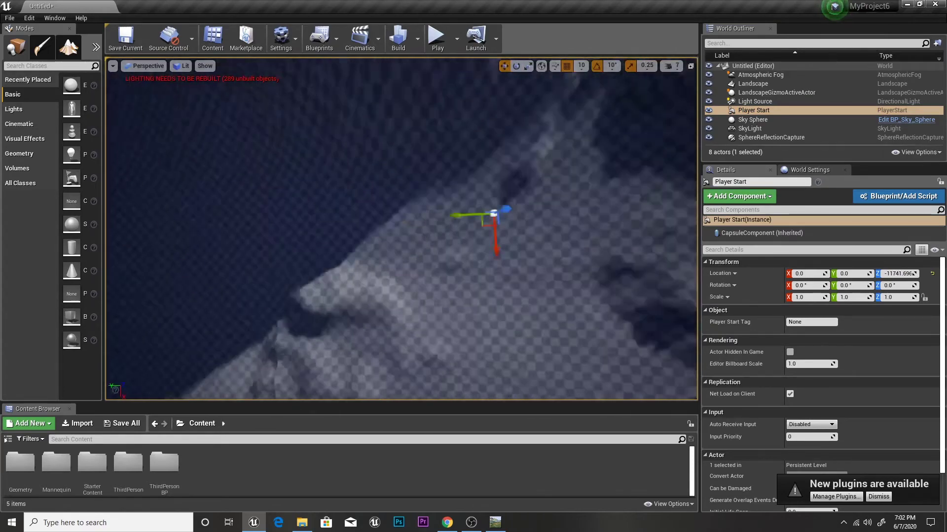
Play the level, run the character forward across the terrain, then stop with Esc
click(436, 37)
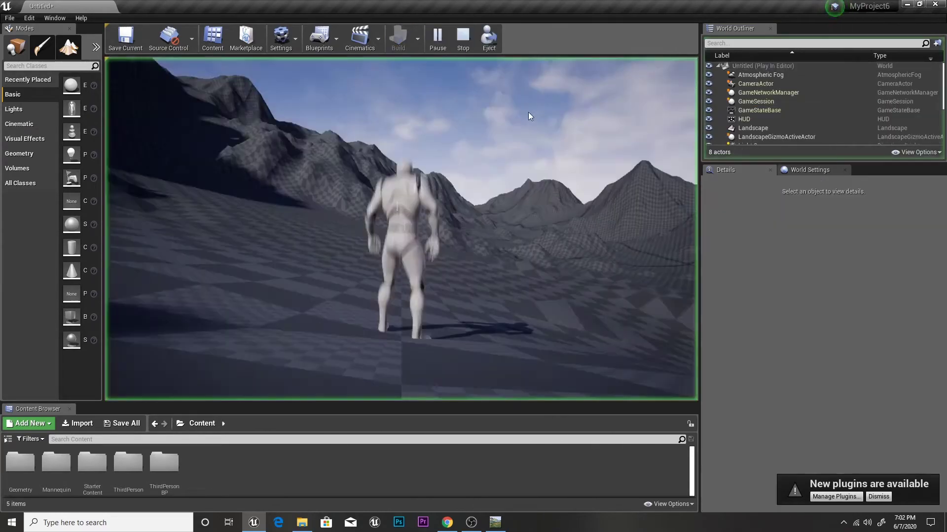
key(w)
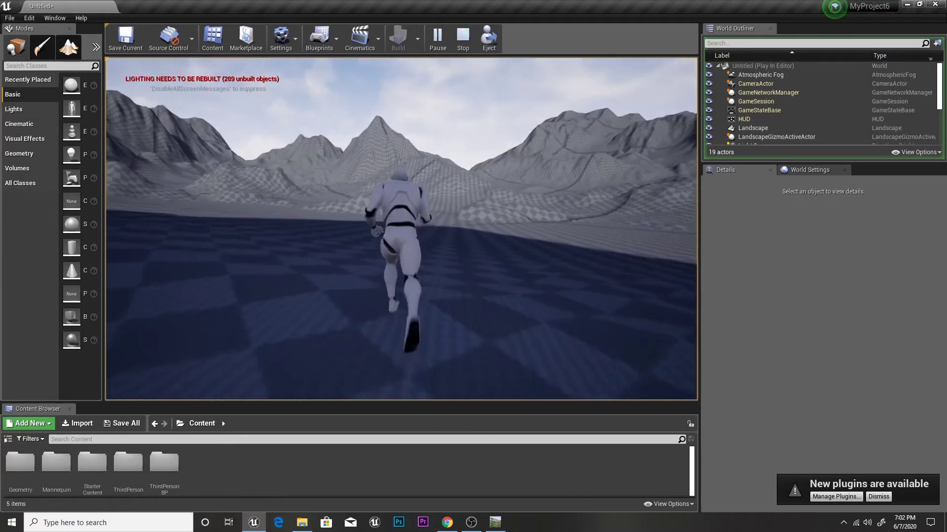
key(Escape)
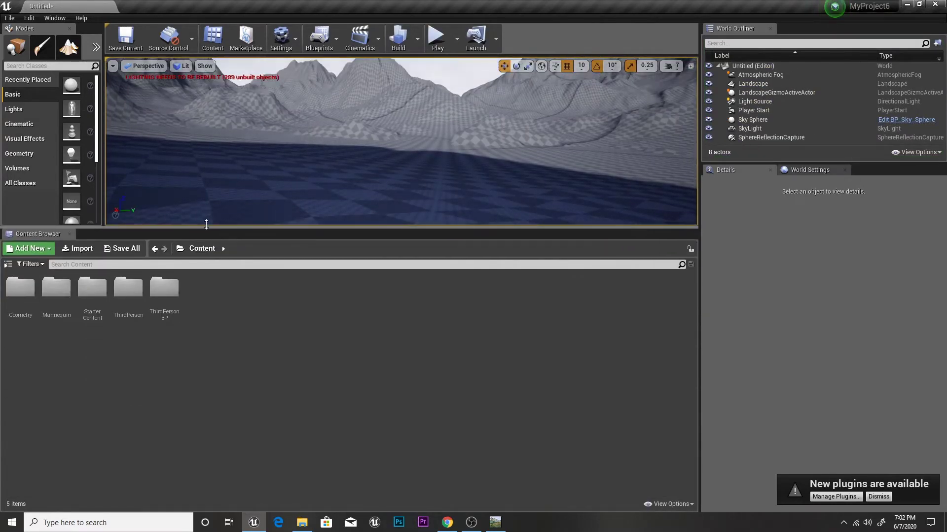
Create a Mat folder in the Content Browser and open it
drag(186, 403, 203, 235)
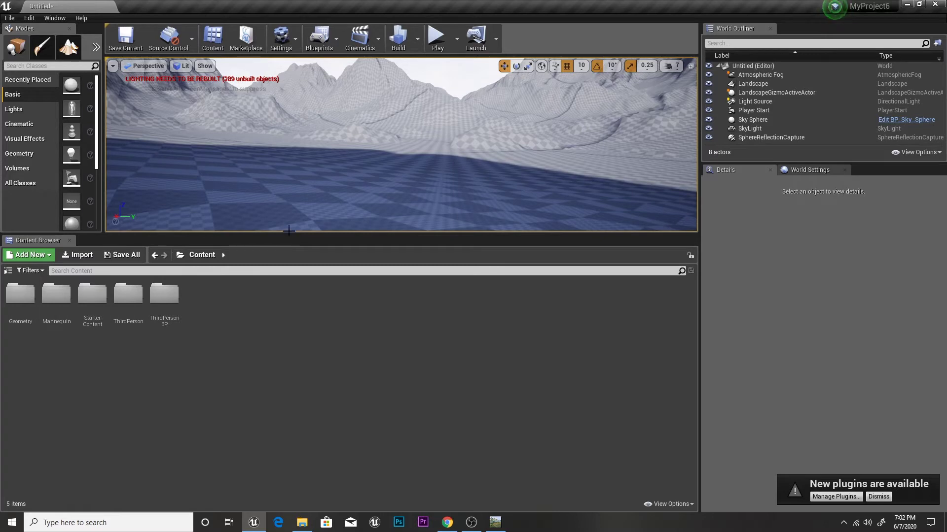
right_click(235, 331)
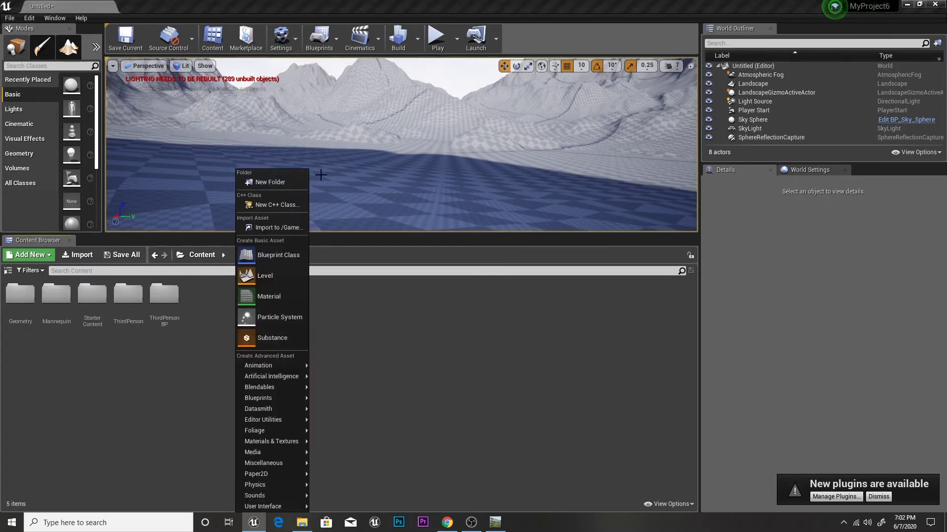
click(285, 183)
text(Mat)
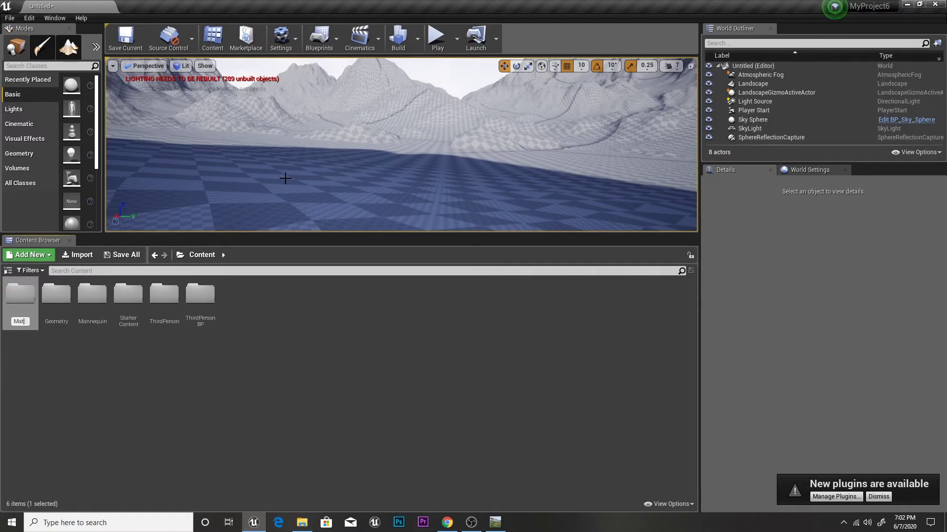
key(Return)
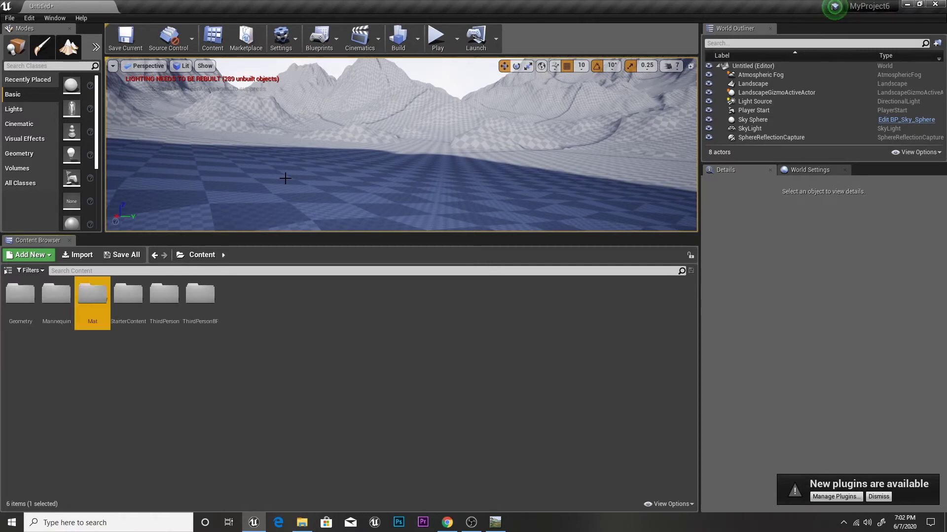
double_click(81, 308)
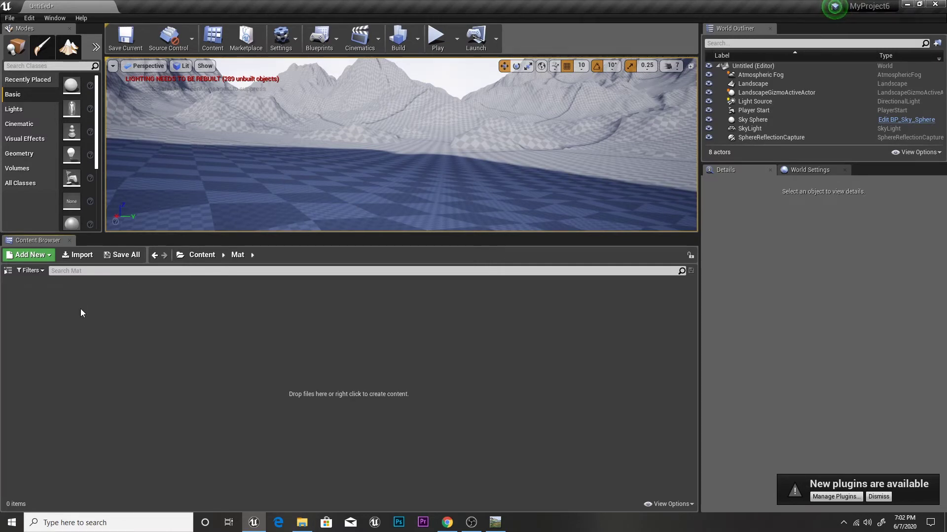
Create a material named M_landscape in Mat and open it in the Material Editor
right_click(81, 309)
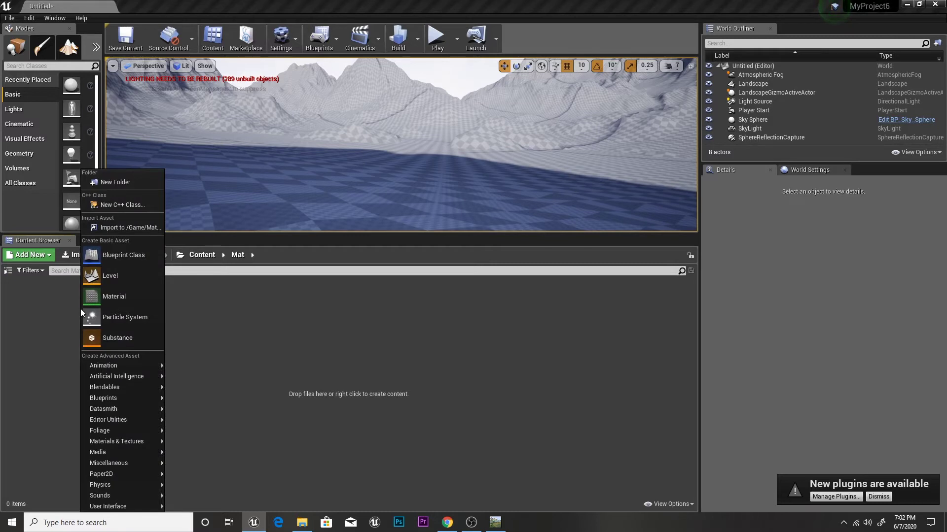
click(111, 303)
text(M_)
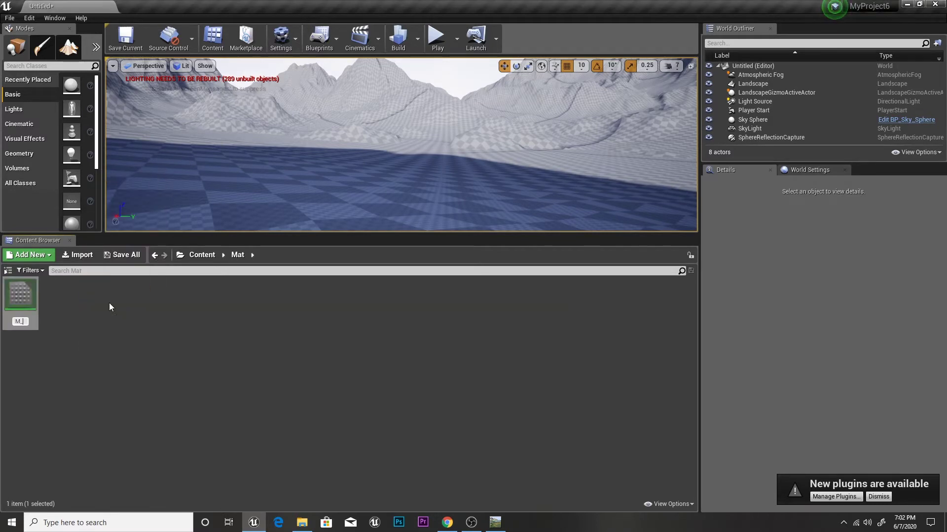
text(landscape)
key(Return)
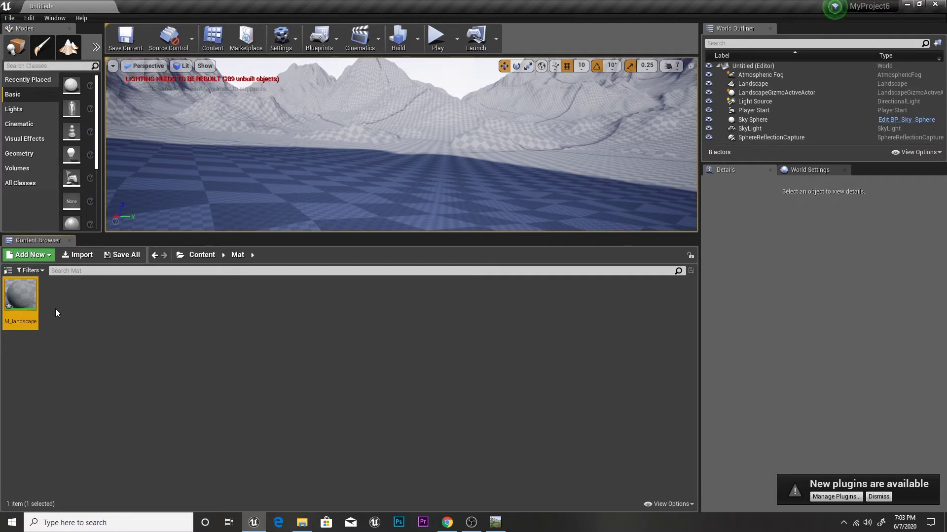
mouse_move(37, 293)
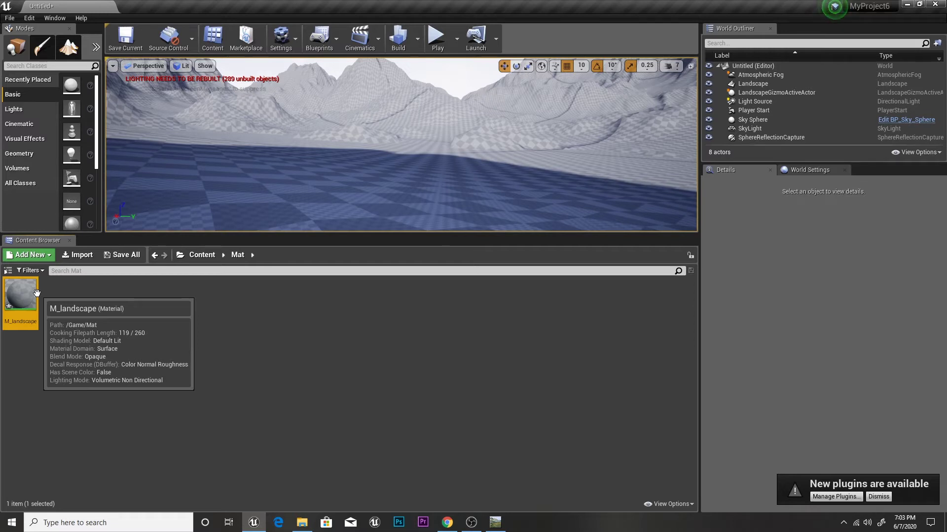
double_click(37, 293)
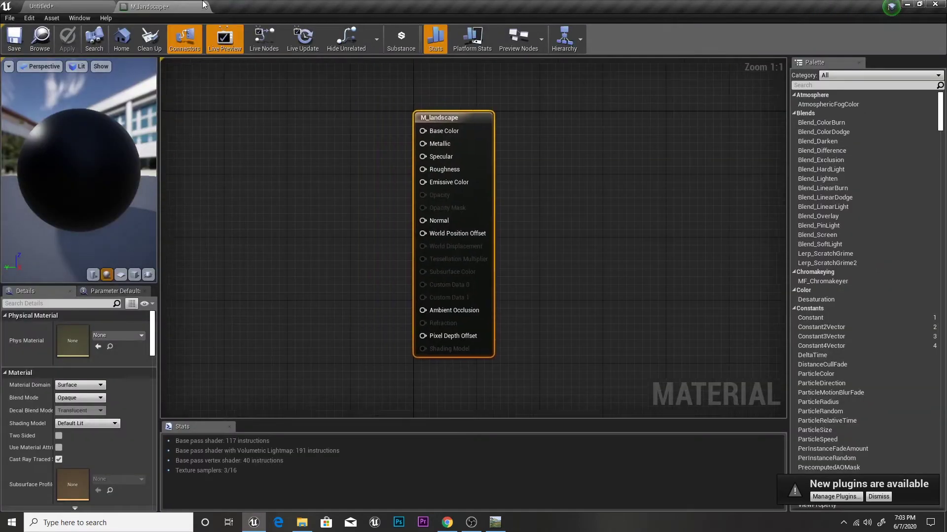
right_drag(412, 221, 585, 240)
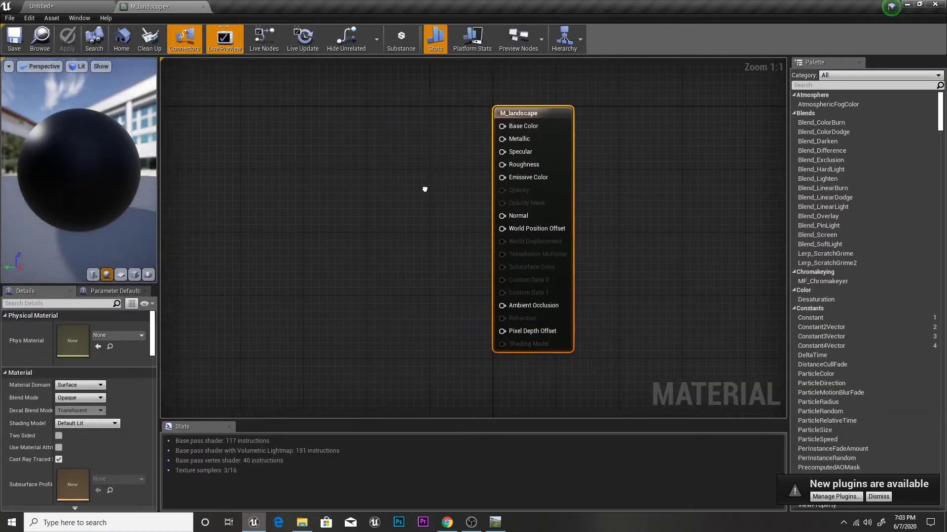
Browse the Content Browser to StarterContent > Textures, then return to the M_landscape graph
drag(646, 144, 638, 128)
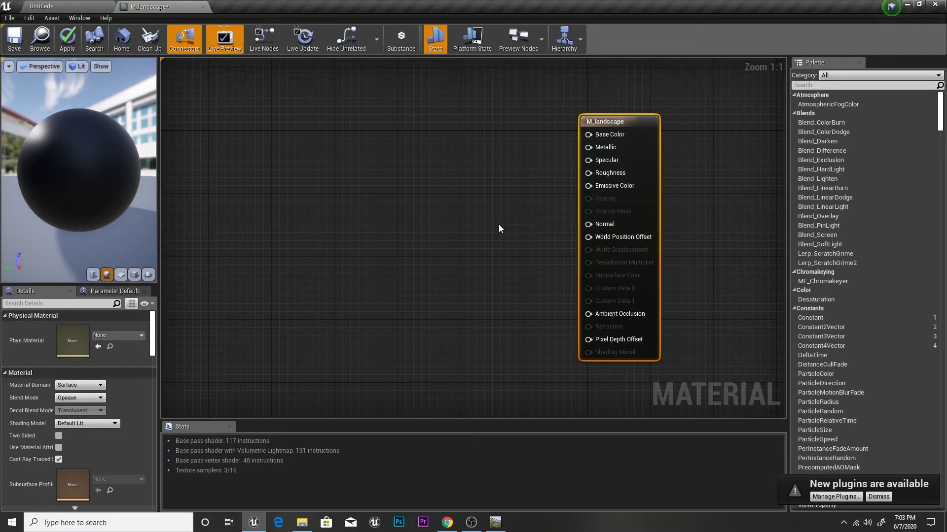
click(49, 6)
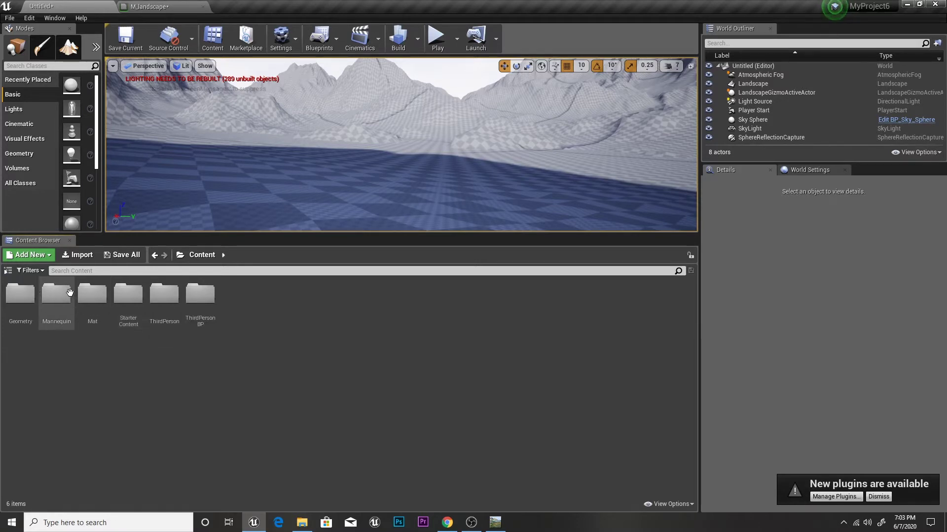
double_click(125, 296)
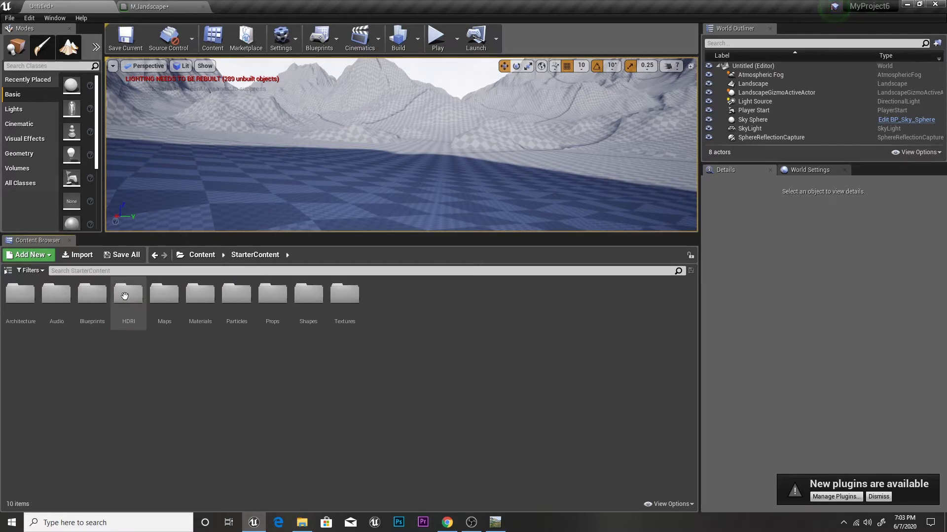
double_click(351, 315)
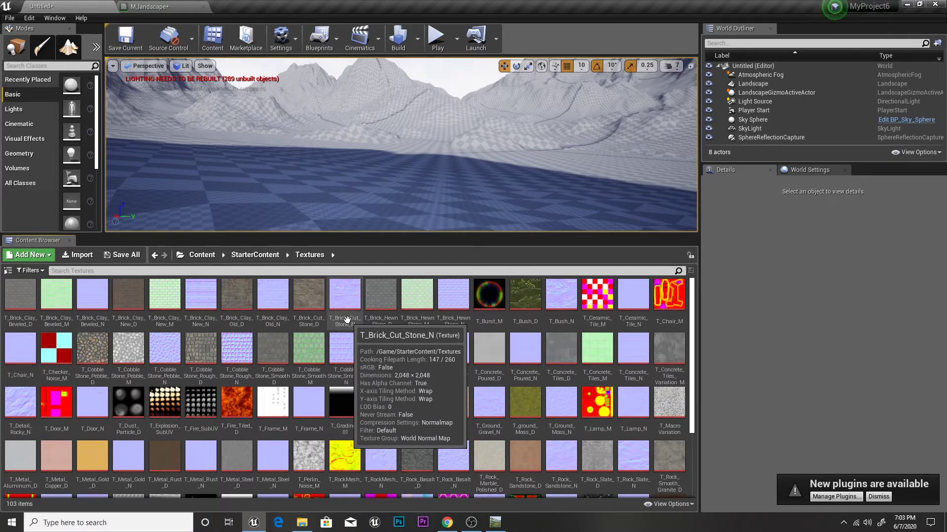
scroll(347, 320, down, 2)
scroll(347, 319, up, 2)
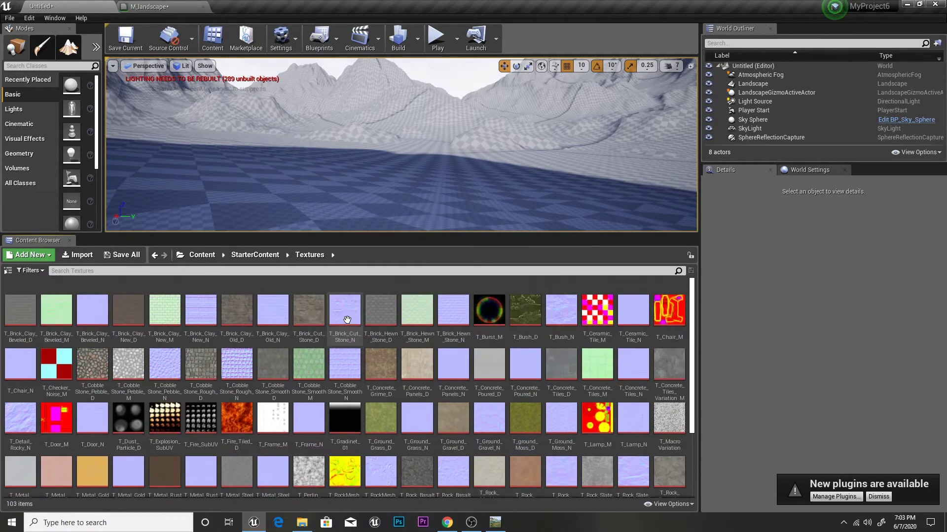
click(163, 6)
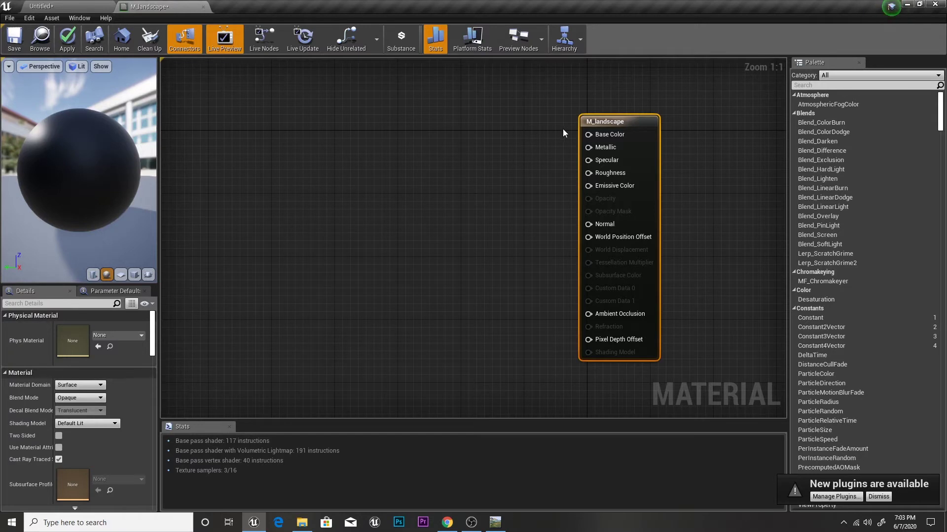
Add a LandscapeLayerBlend node and connect its output to Base Color
right_click(423, 128)
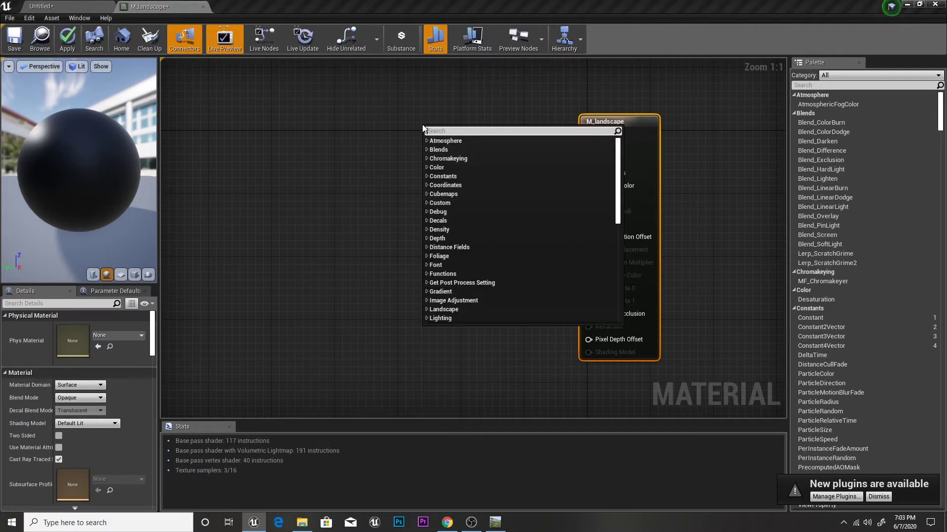
text(landsca)
key(Down)
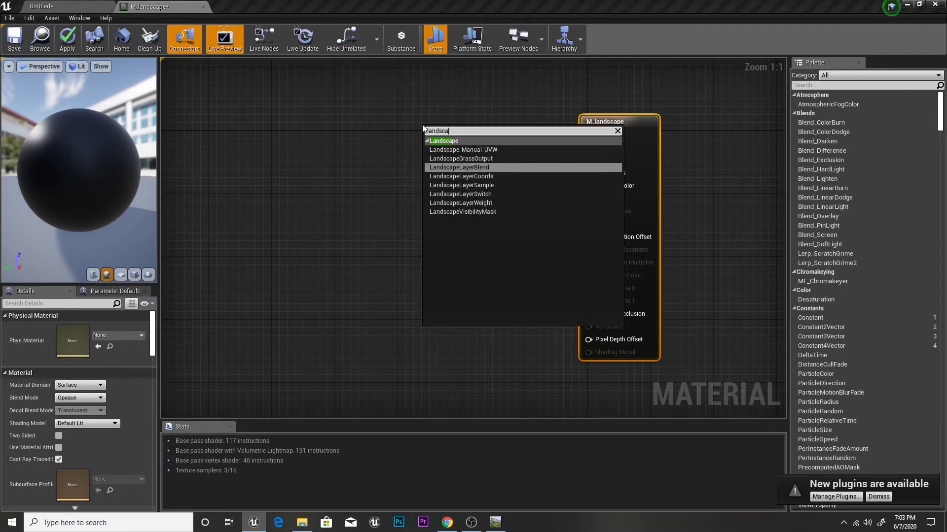
key(Return)
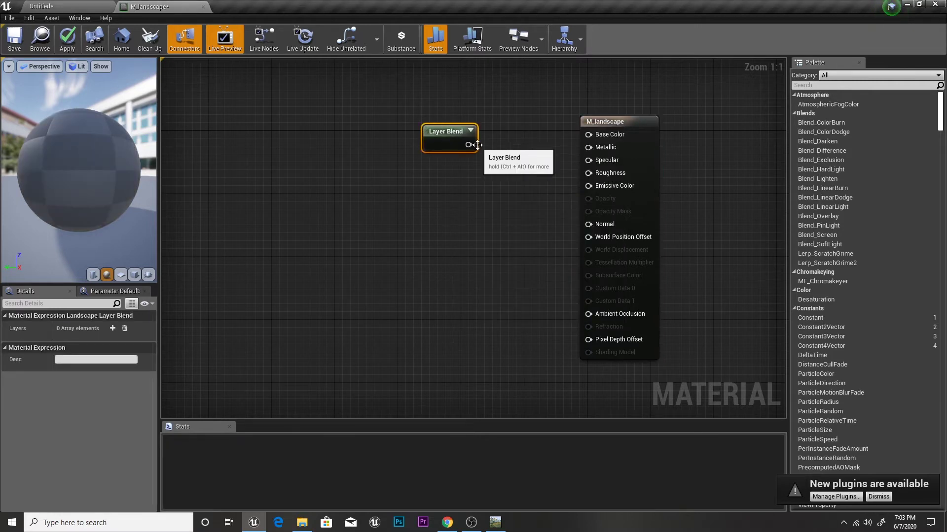
drag(468, 145, 588, 134)
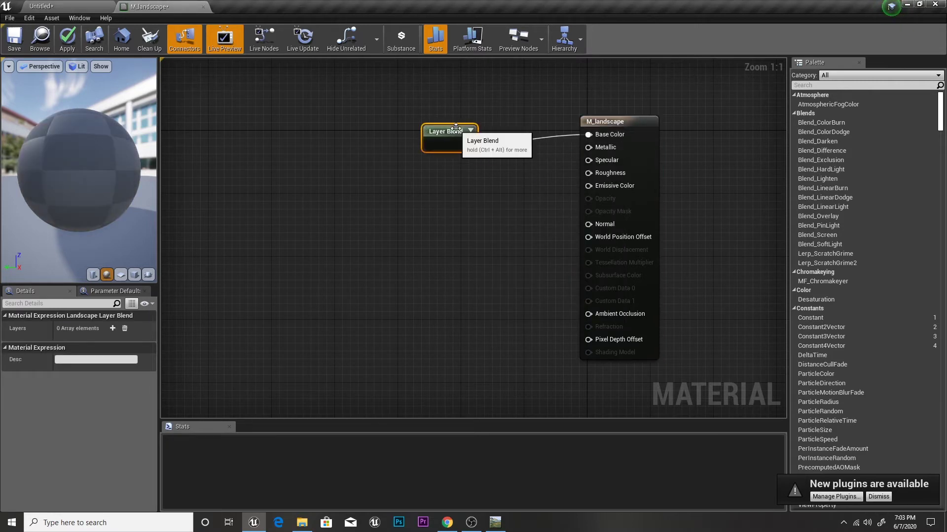
drag(455, 128, 439, 118)
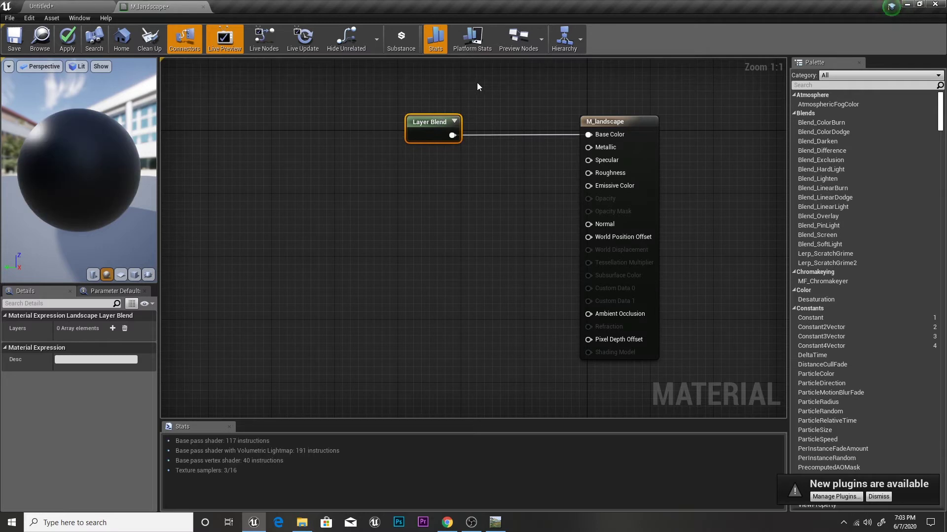
Add two layers to the blend and name them Grass and Dust
click(112, 328)
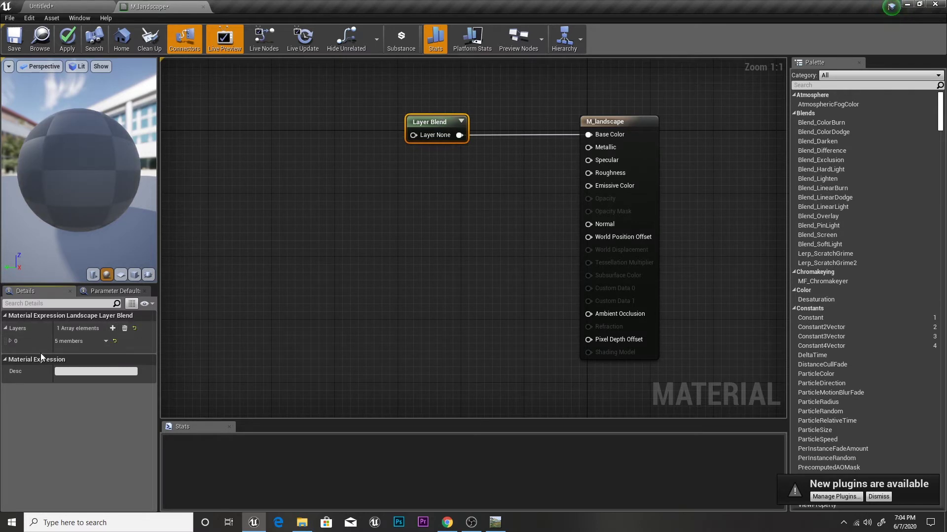
click(10, 341)
click(91, 352)
text(Grass)
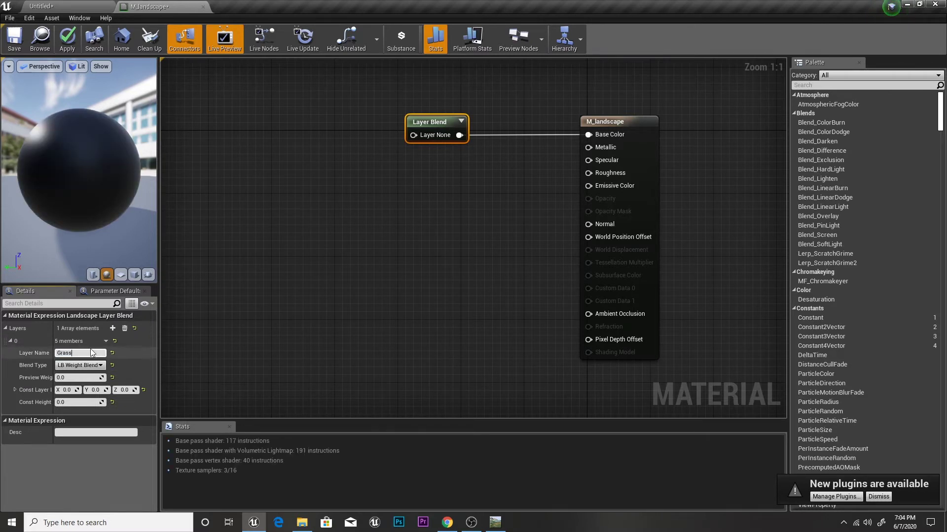
key(Return)
click(112, 328)
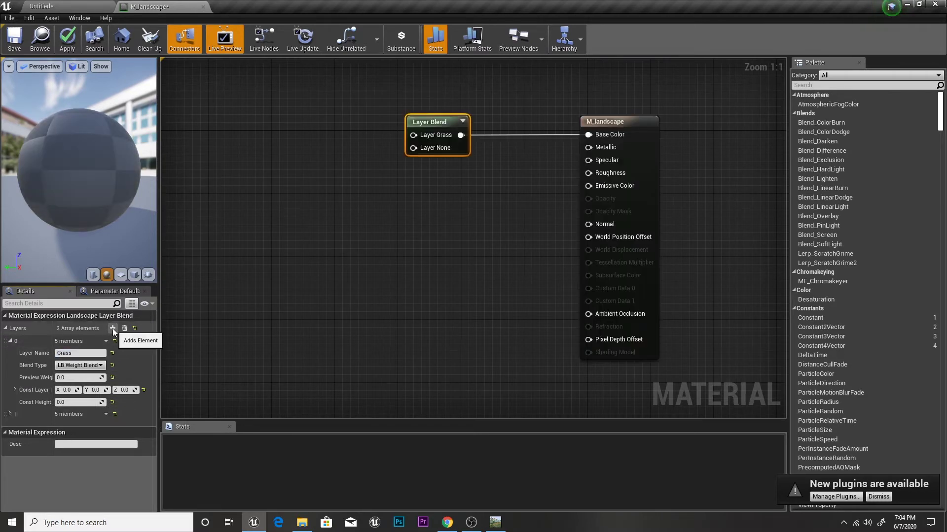
click(10, 415)
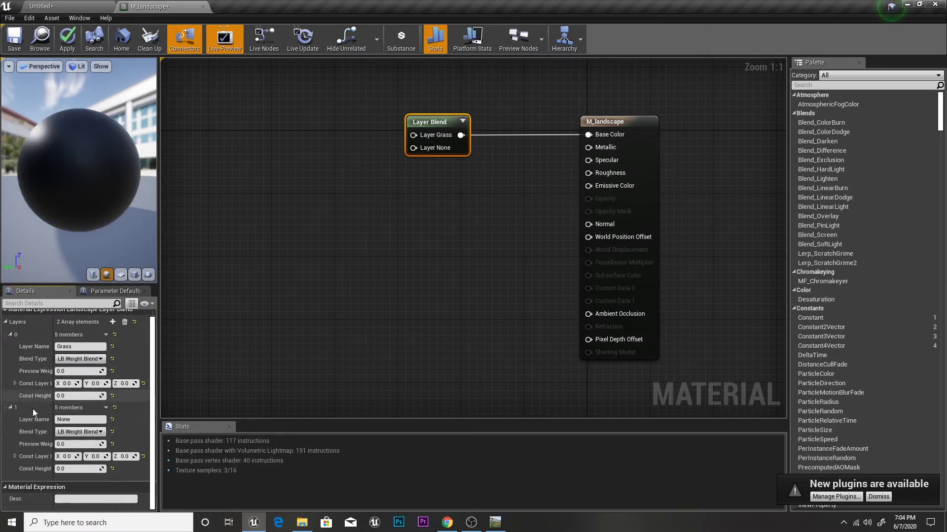
click(91, 419)
text(ust)
key(Return)
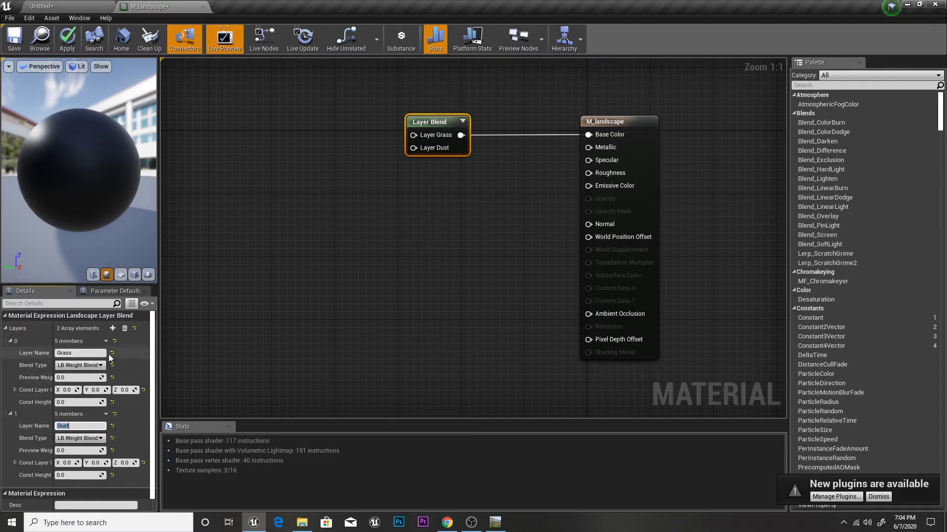
click(86, 6)
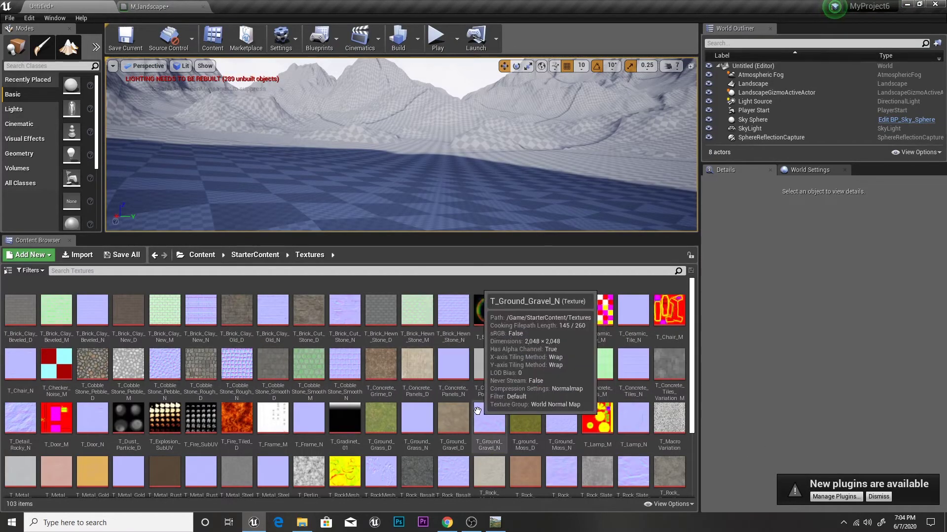
scroll(476, 411, down, 3)
scroll(477, 411, up, 3)
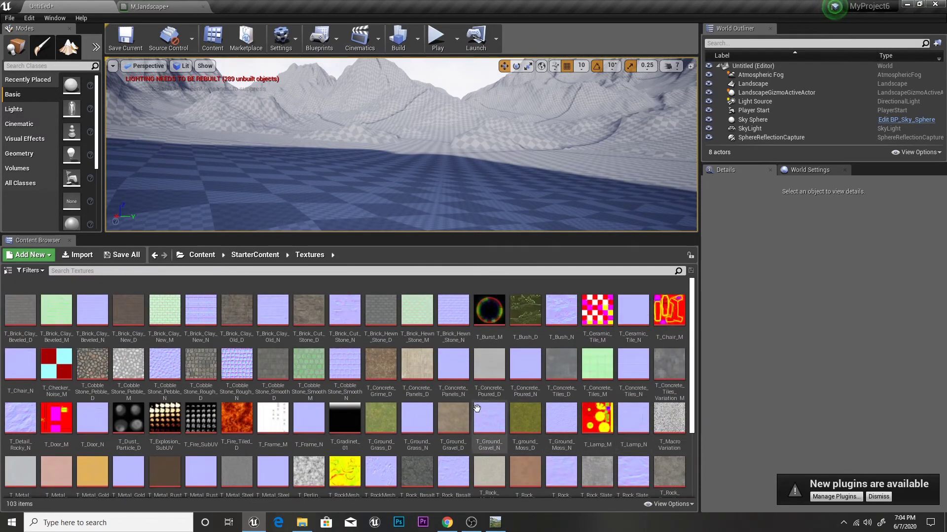
double_click(489, 471)
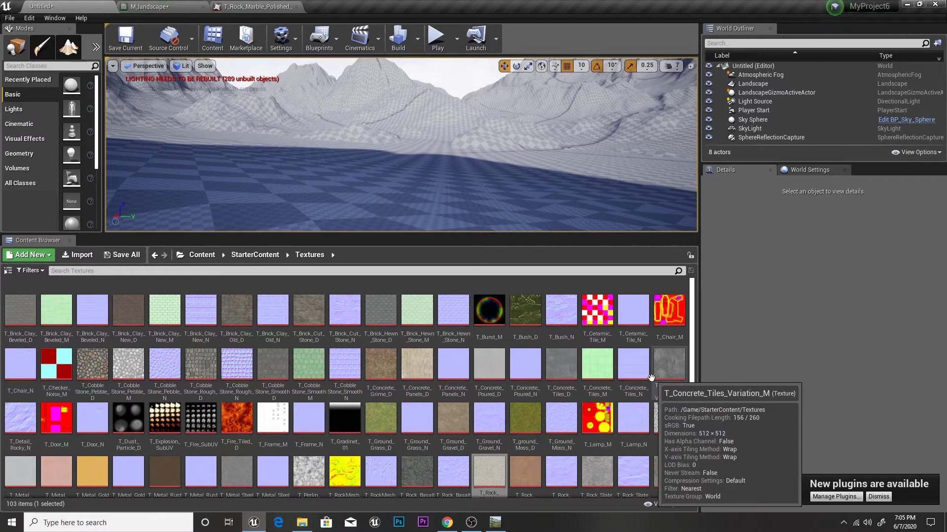
Drag T_Ground_Grass_D into the material graph and wire it to Layer Grass
click(148, 7)
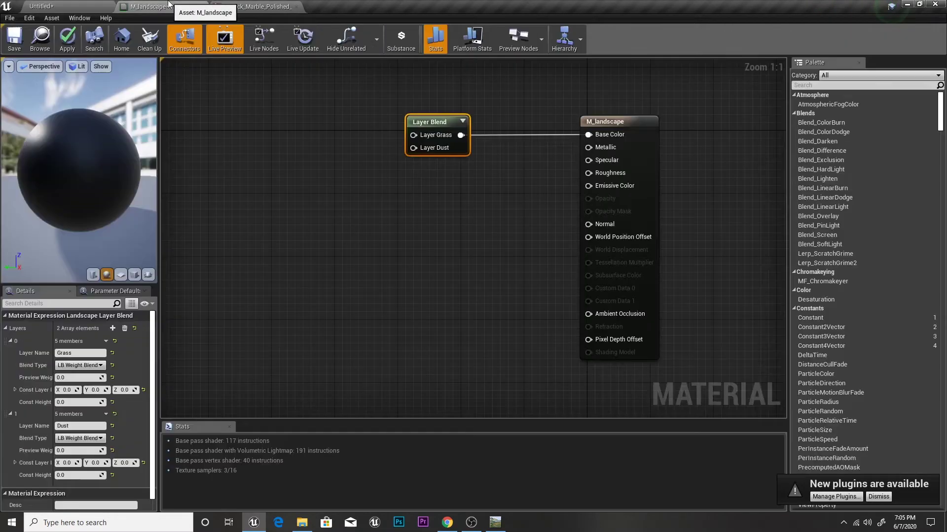
right_drag(424, 189, 513, 226)
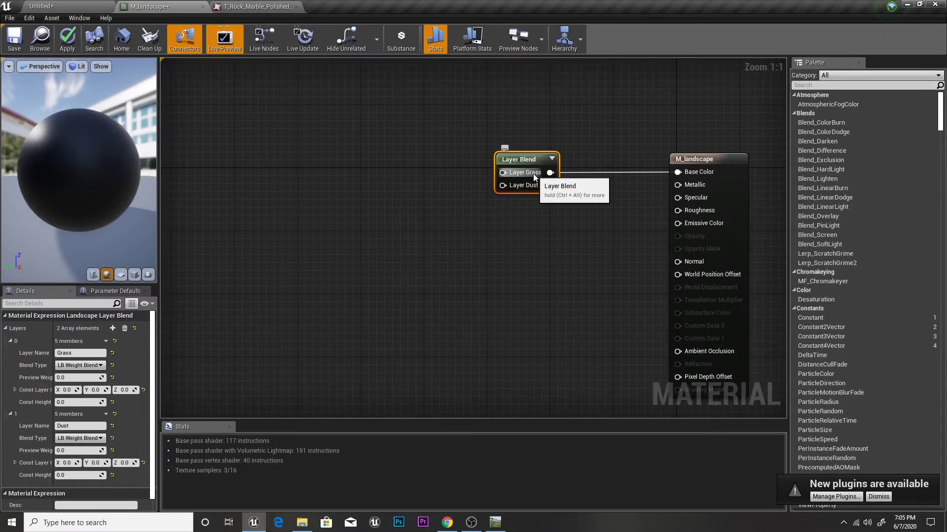
click(41, 6)
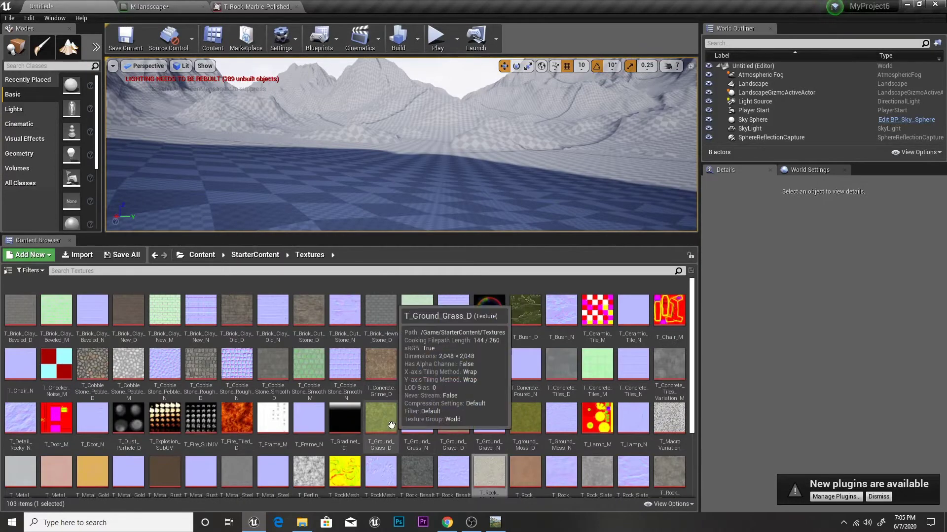
click(390, 427)
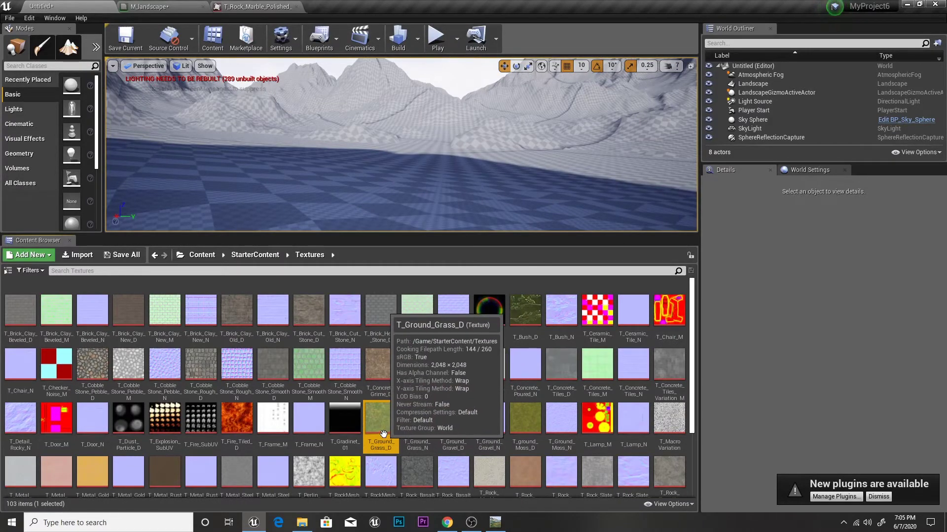
mouse_move(384, 433)
mouse_down()
mouse_move(170, 6)
mouse_move(264, 110)
mouse_up()
mouse_move(350, 133)
mouse_down()
mouse_move(414, 158)
mouse_move(502, 173)
mouse_up()
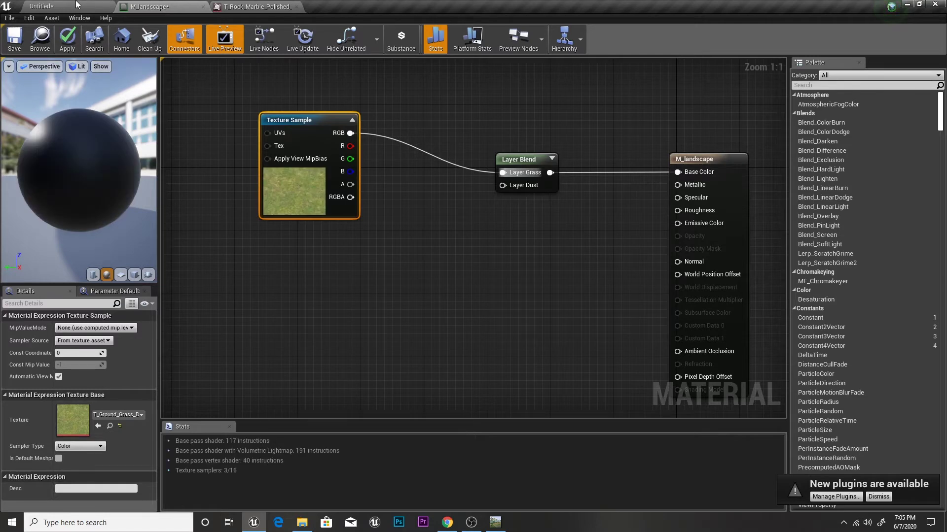
Preview the T_Ground_Gravel_D and T_Concrete_Grime_D textures to choose the dust texture
click(45, 7)
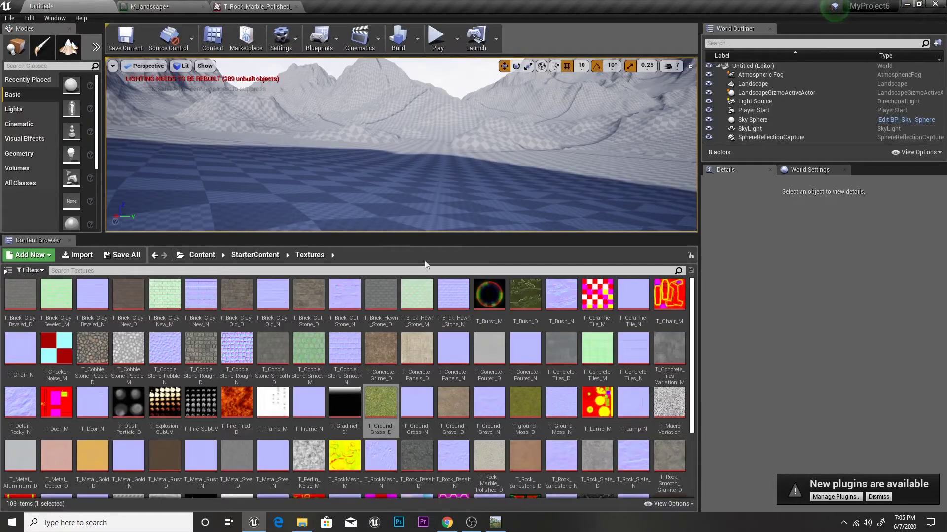
double_click(458, 415)
key(ctrl+Tab)
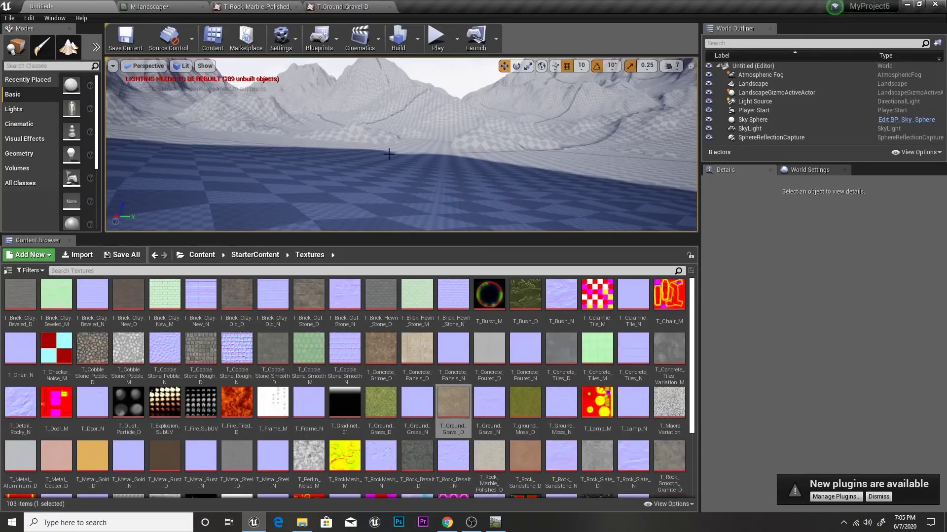
click(382, 352)
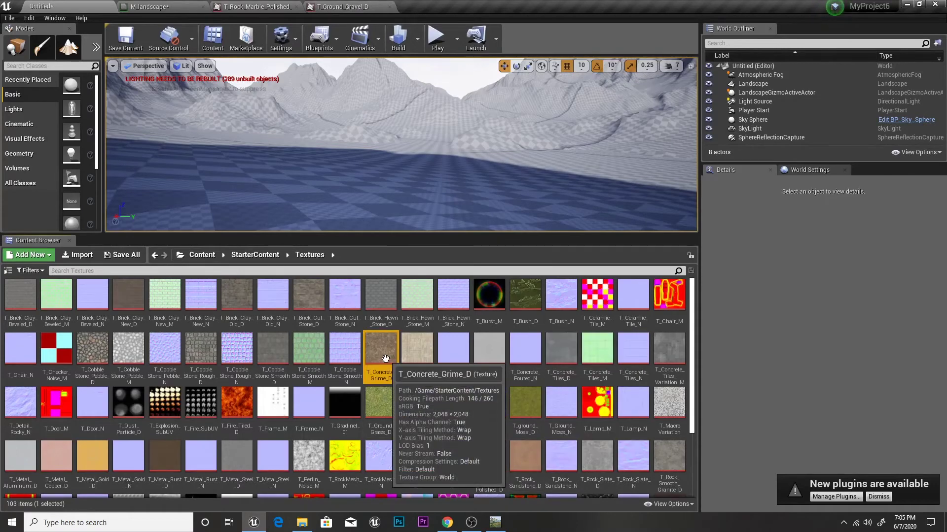
double_click(385, 358)
click(8, 6)
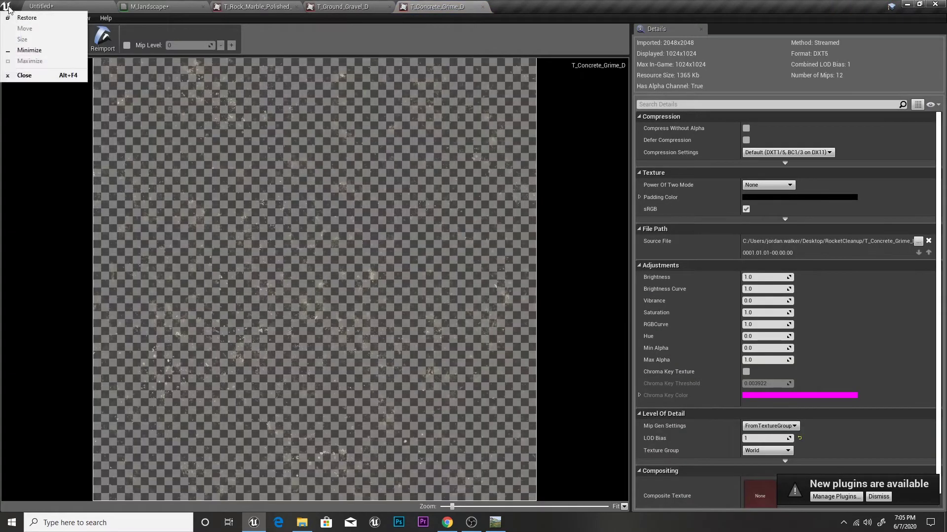
click(31, 4)
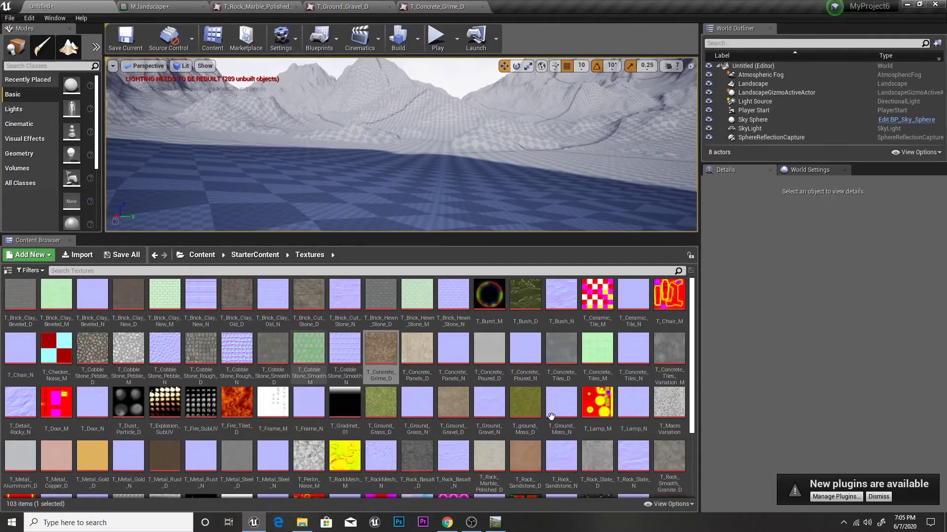
scroll(577, 375, down, 3)
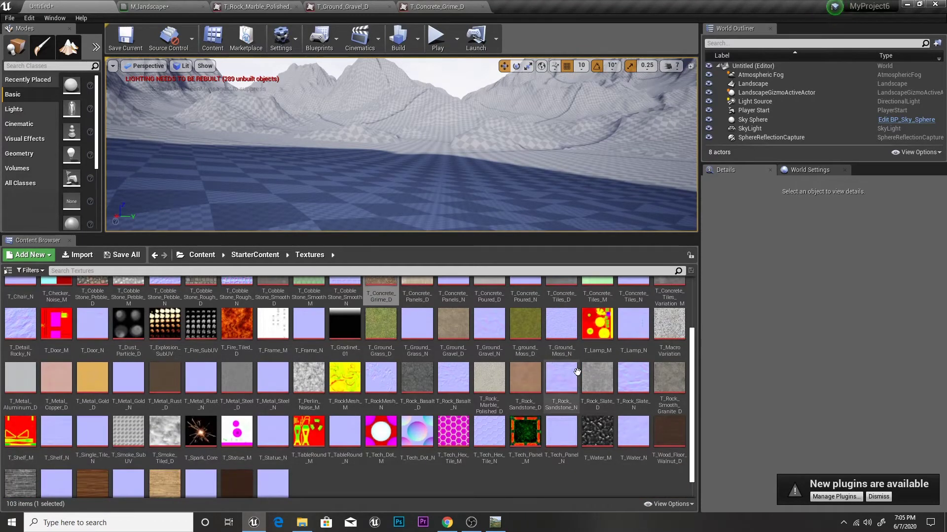
scroll(574, 371, up, 4)
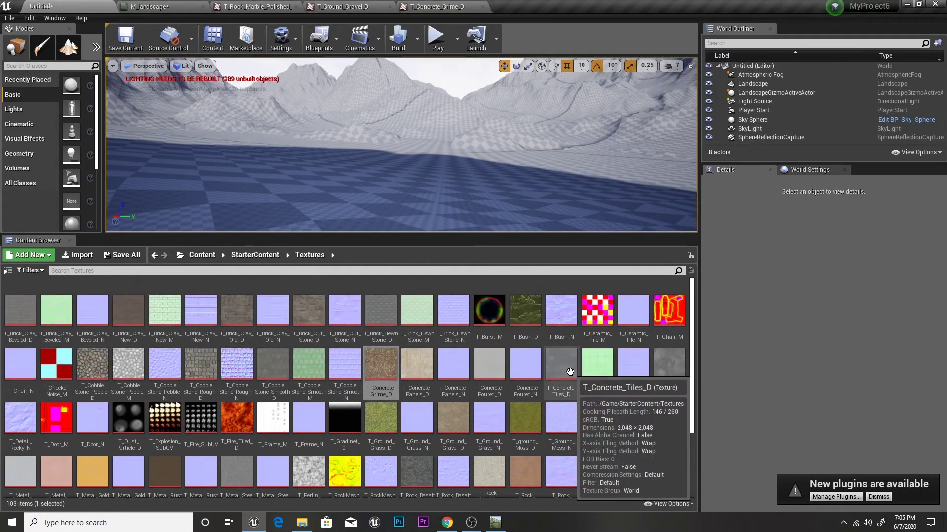
Add T_Ground_Gravel_D as a Texture Sample and wire it to Layer Dust
click(453, 433)
drag(328, 105, 150, 7)
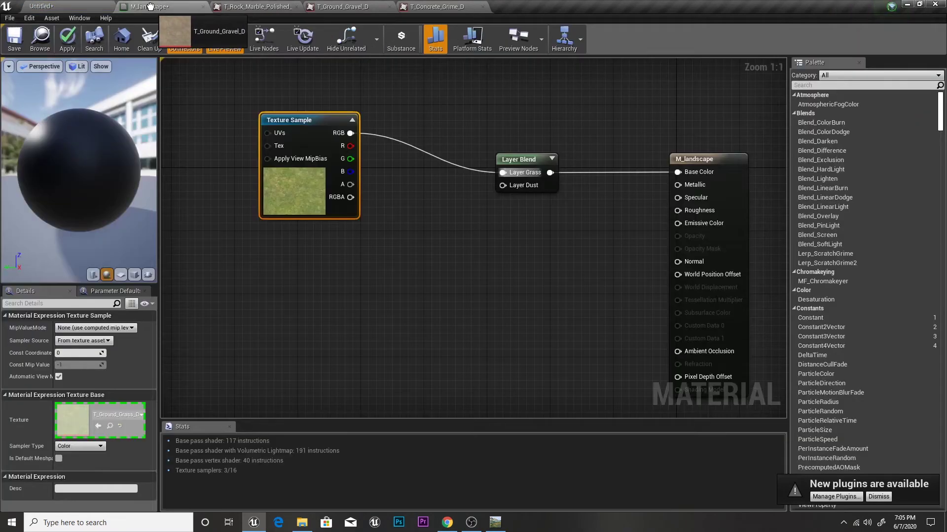
drag(150, 7, 254, 259)
mouse_move(309, 273)
mouse_down()
mouse_move(316, 248)
mouse_move(502, 184)
mouse_up()
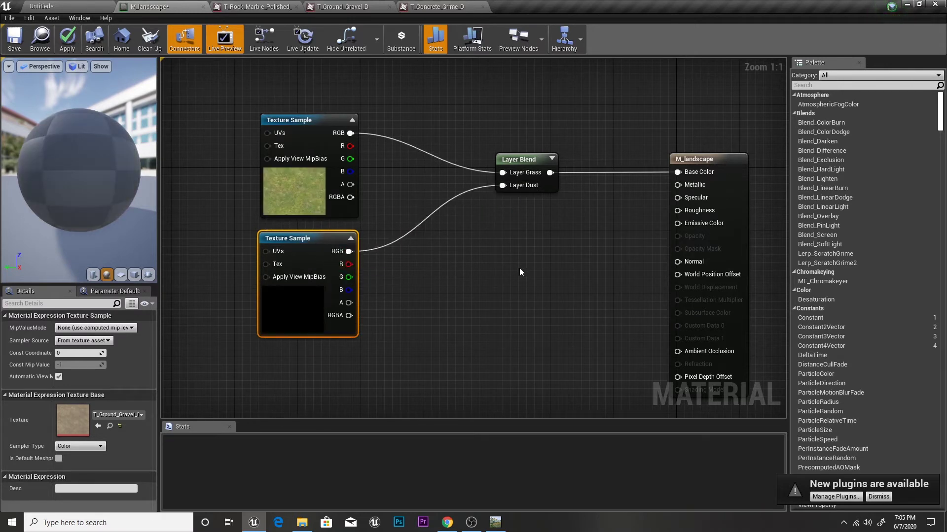
right_drag(519, 267, 508, 218)
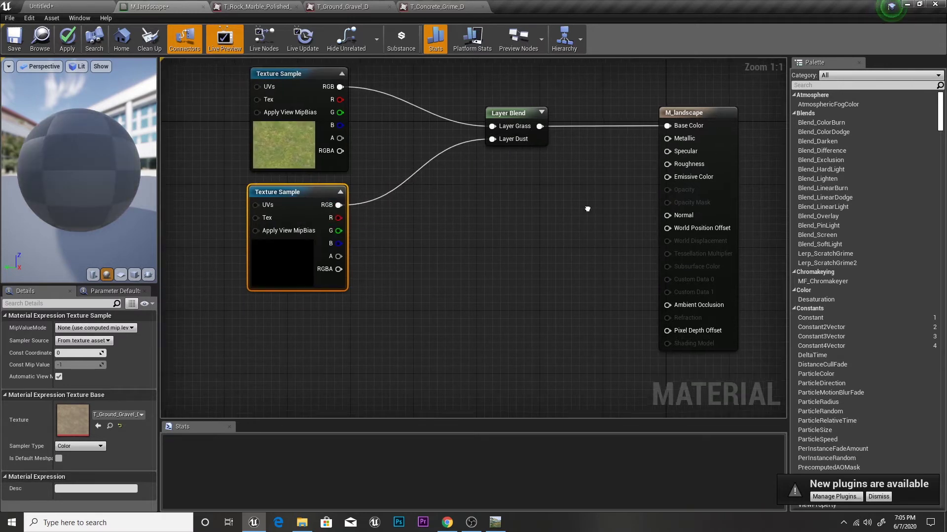
click(506, 114)
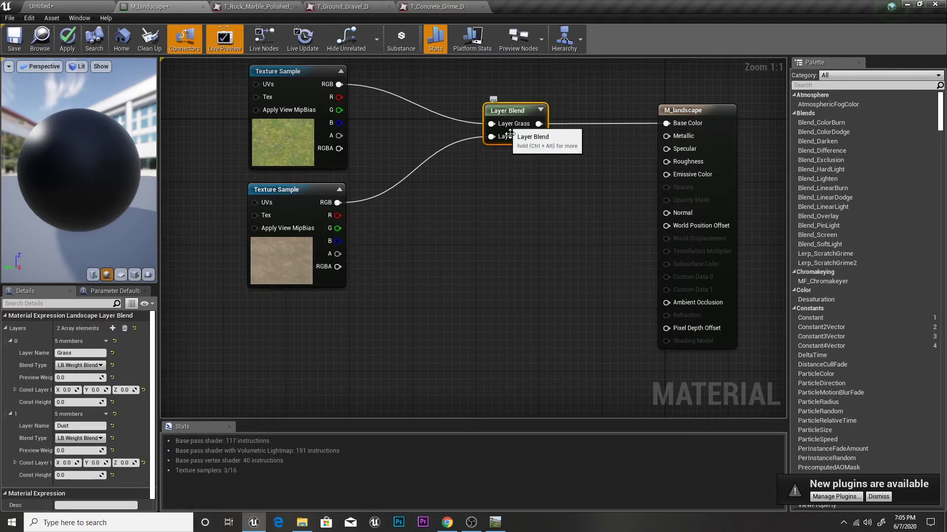
Paste a copy of the Layer Blend and connect its output to Normal
key(ctrl+v)
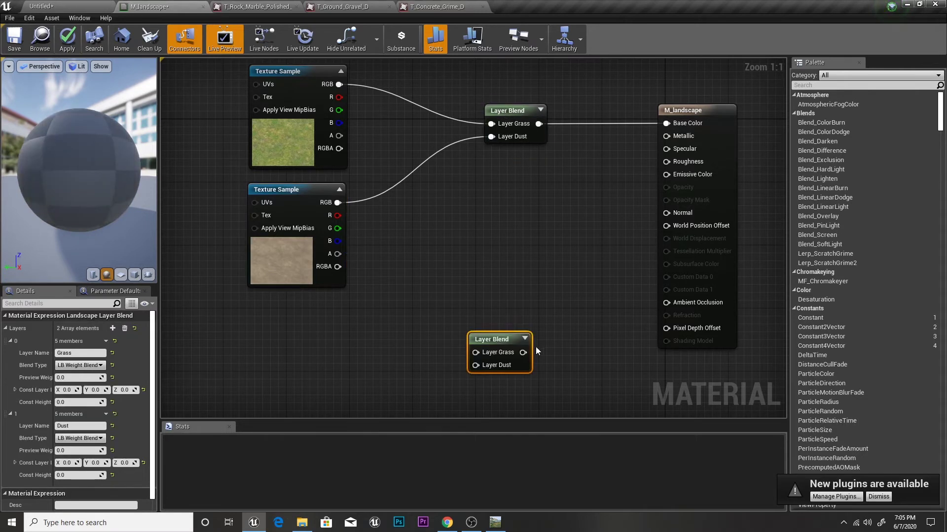
drag(523, 352, 669, 214)
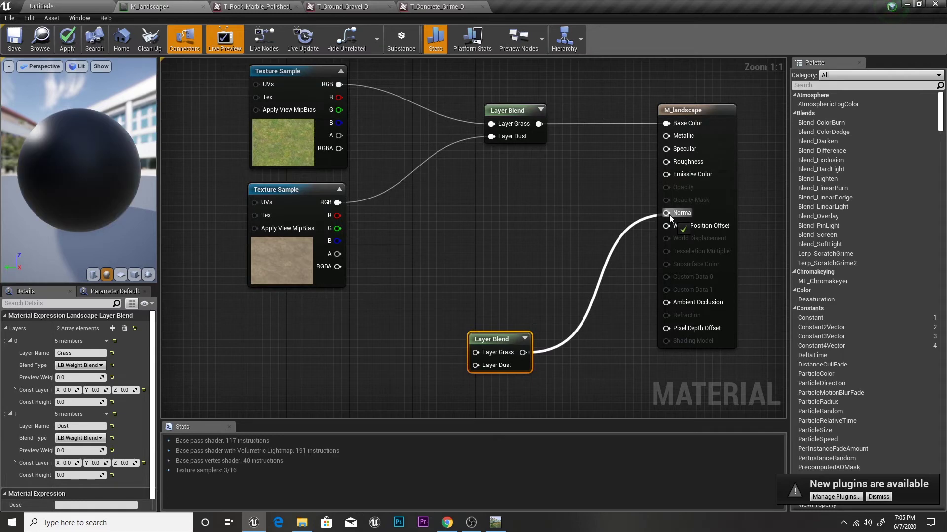
scroll(549, 242, up, 2)
click(68, 5)
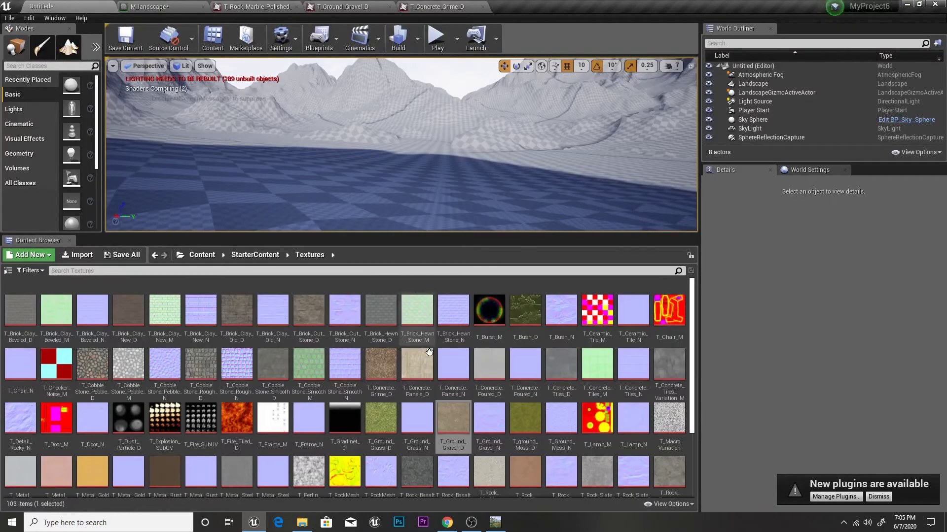
Add T_Ground_Grass_N and T_Ground_Gravel_N samples, wire them into the new blend, and save
click(416, 418)
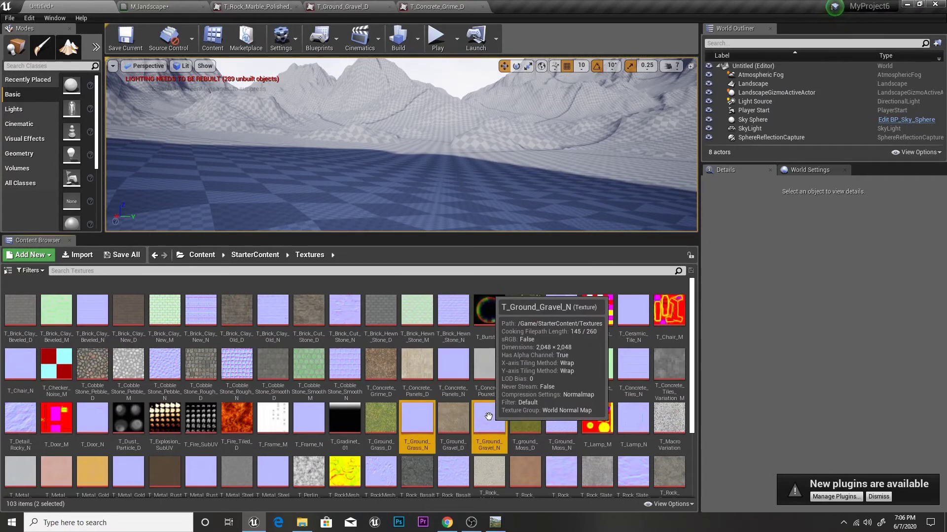
mouse_move(488, 417)
mouse_down()
mouse_move(161, 1)
mouse_move(357, 299)
mouse_up()
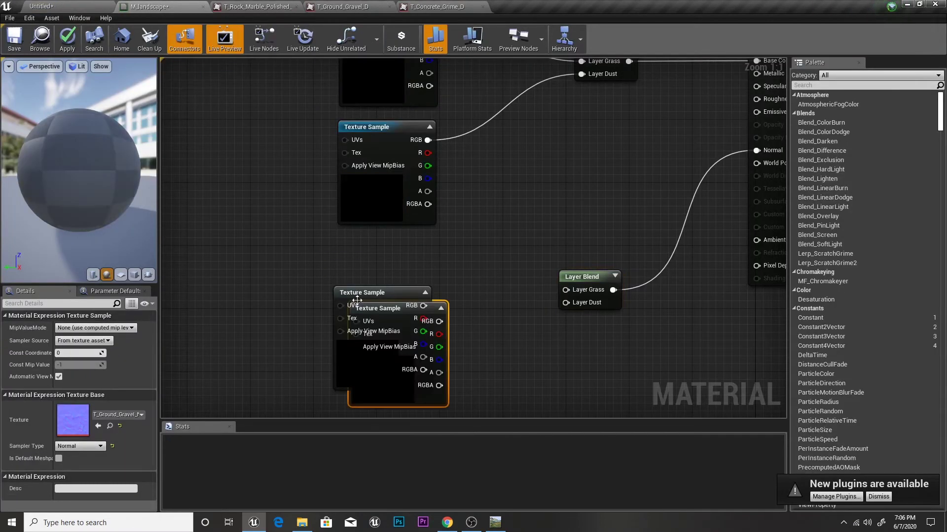
right_drag(357, 300, 357, 257)
drag(357, 261, 377, 389)
mouse_move(458, 398)
right_down()
mouse_move(527, 322)
mouse_move(515, 306)
right_up()
mouse_move(536, 162)
right_down()
mouse_move(535, 131)
mouse_move(468, 185)
right_up()
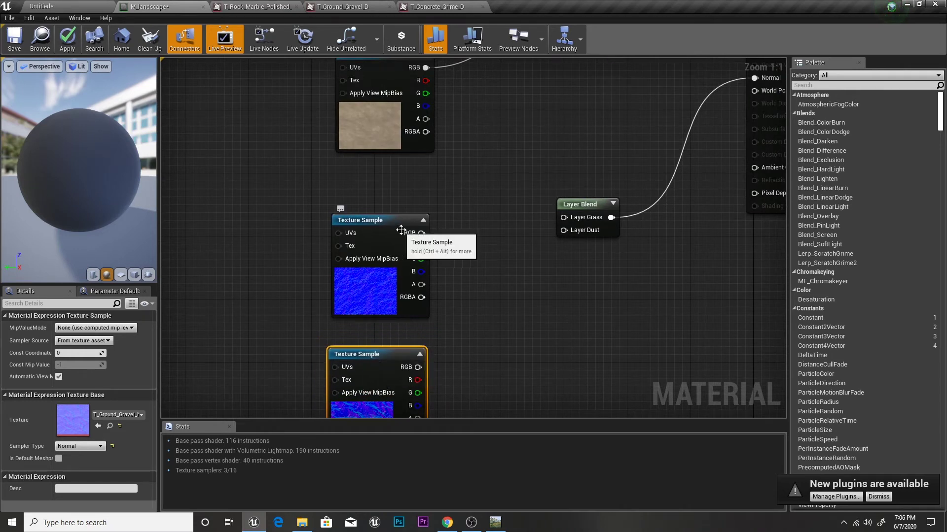
mouse_move(415, 235)
mouse_down()
mouse_move(592, 219)
mouse_move(592, 231)
mouse_up()
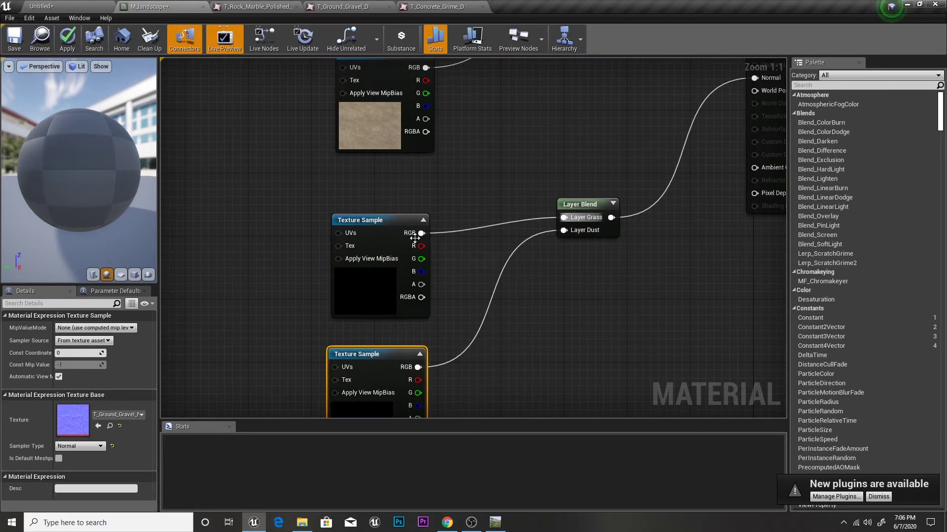
click(376, 249)
mouse_move(468, 286)
right_down()
mouse_move(491, 214)
mouse_move(383, 380)
right_up()
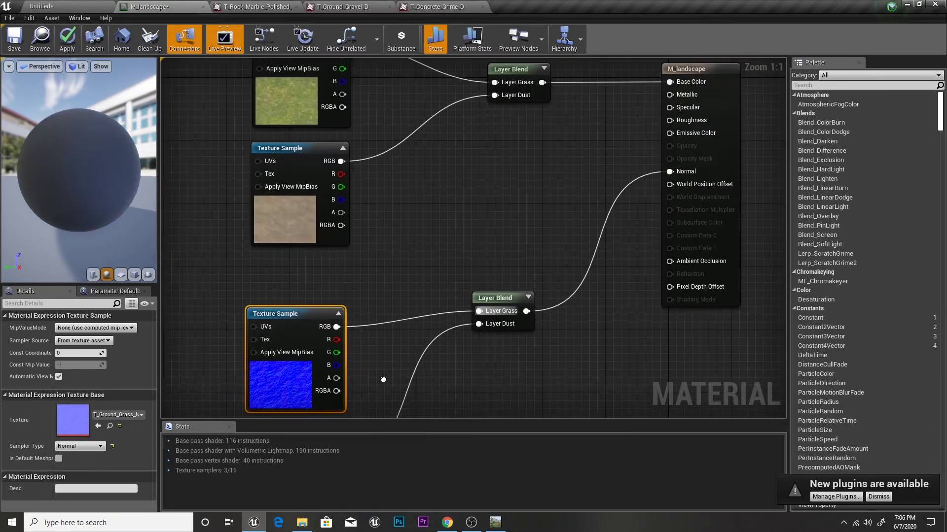
click(14, 36)
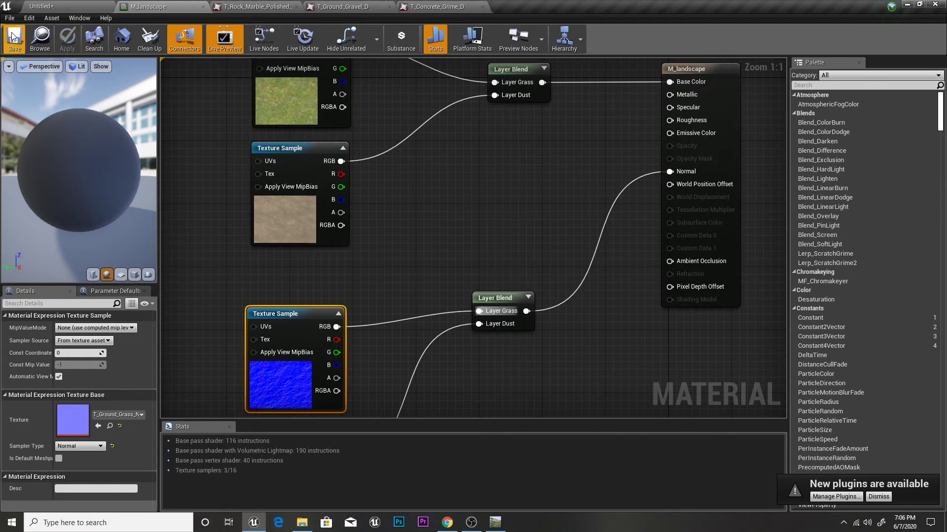
Set the Landscape actor's Landscape Material to M_landscape from the Mat folder, then enlarge the viewport
click(43, 5)
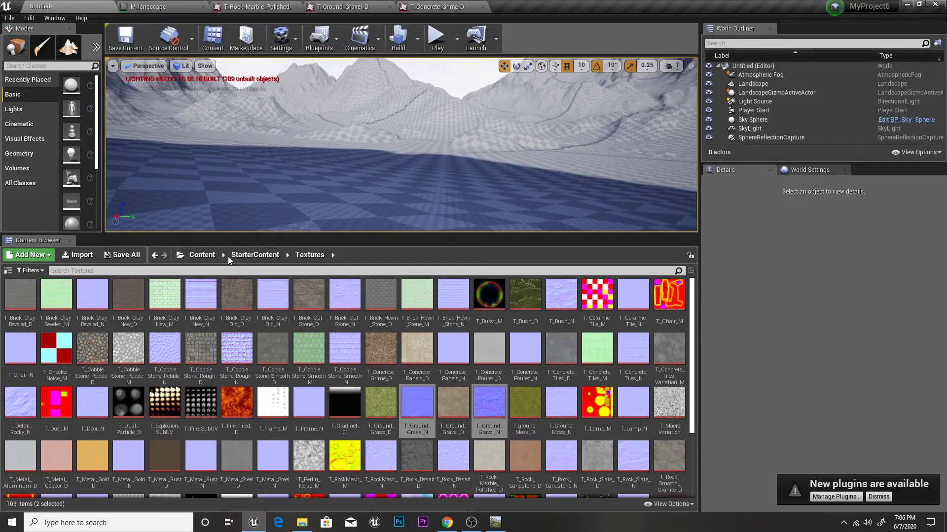
click(202, 256)
double_click(99, 308)
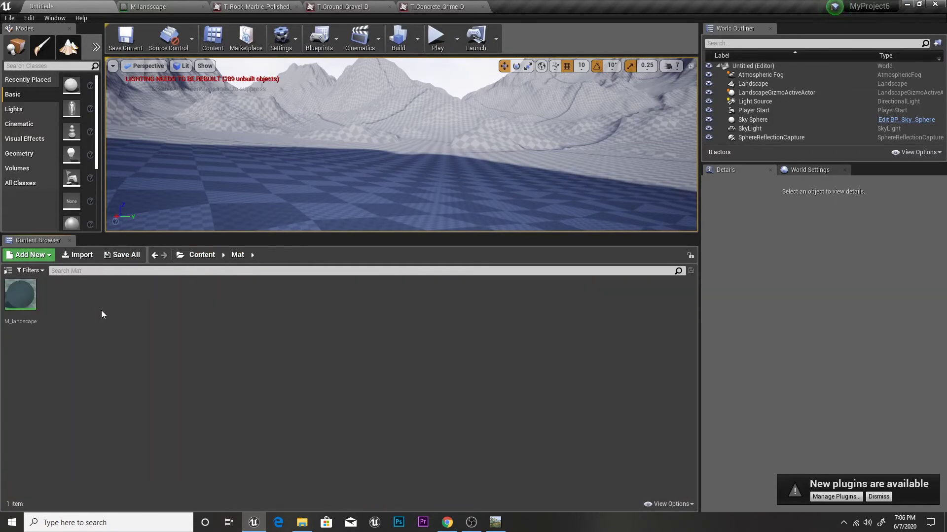
click(35, 298)
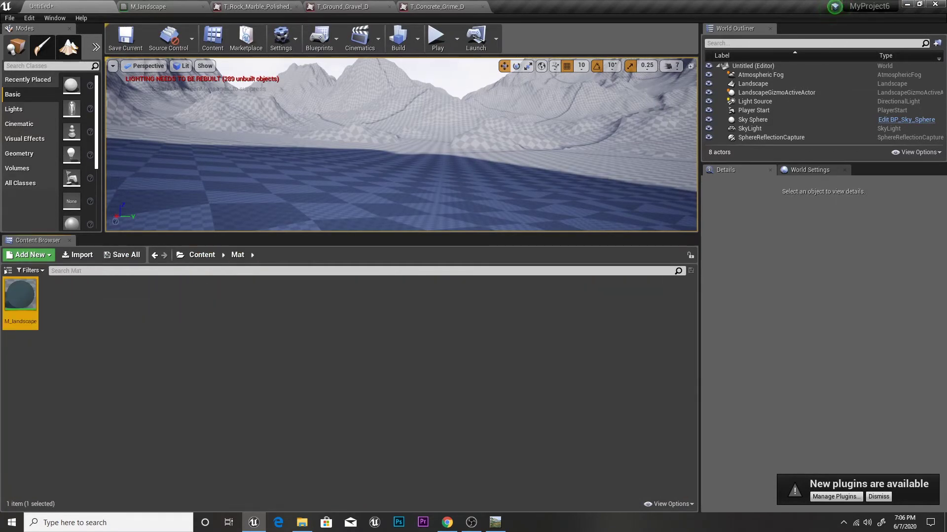
click(753, 83)
scroll(842, 318, down, 10)
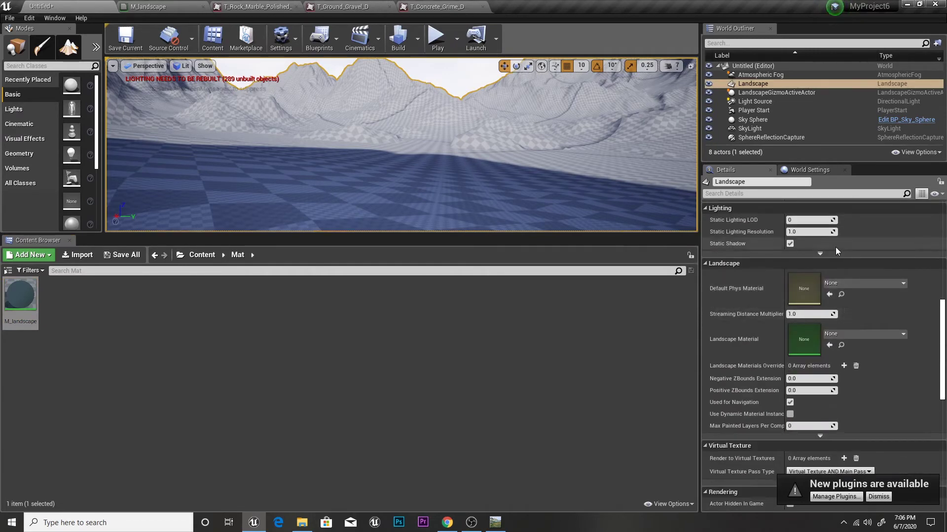
scroll(835, 251, down, 5)
scroll(834, 250, up, 3)
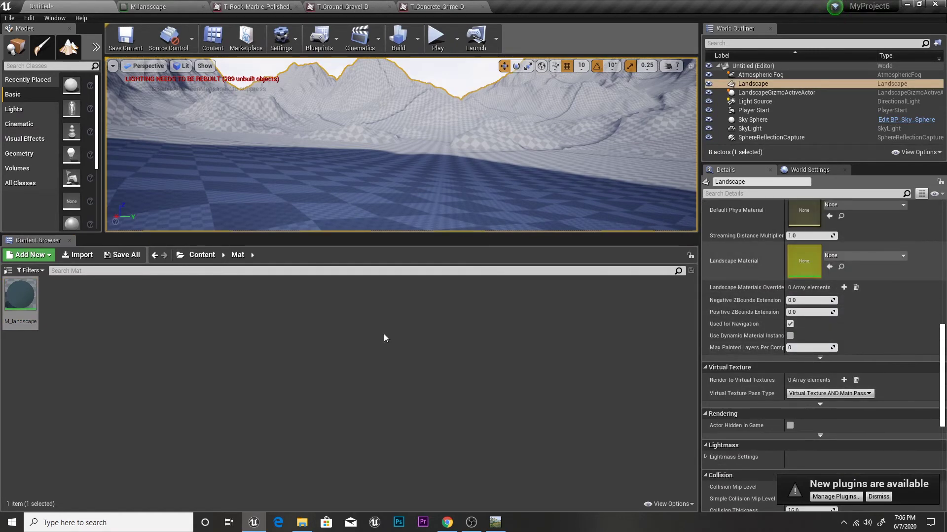
drag(20, 295, 799, 259)
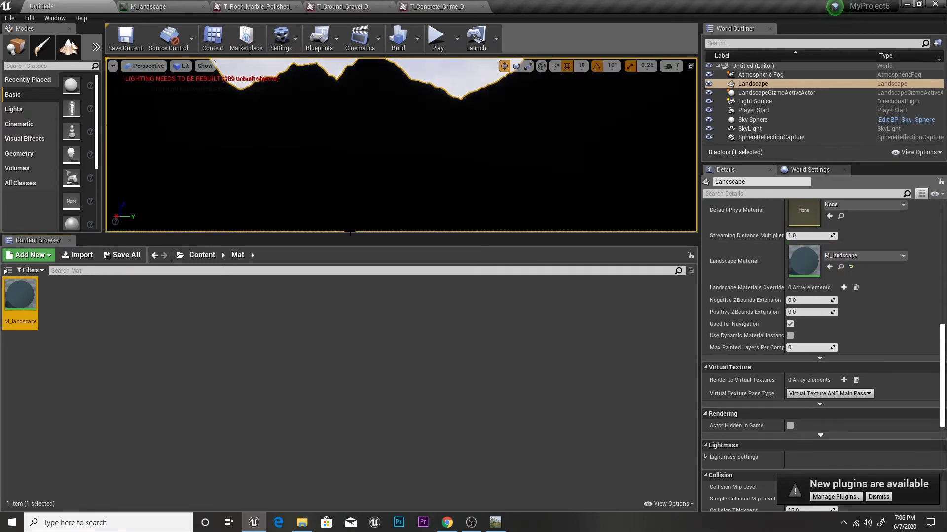
drag(413, 235, 440, 367)
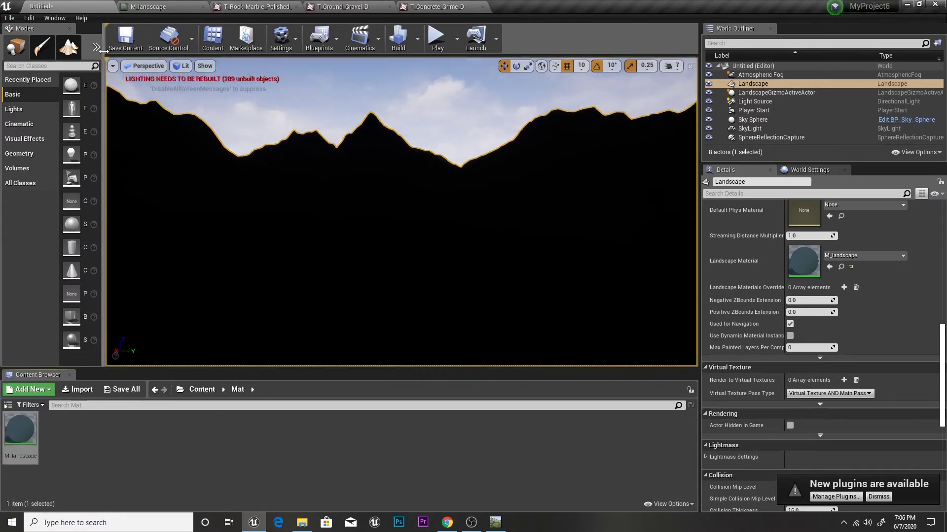
drag(102, 48, 261, 49)
In Landscape Paint mode, create a weight-blended Grass_LayerInfo for the Grass layer
click(68, 47)
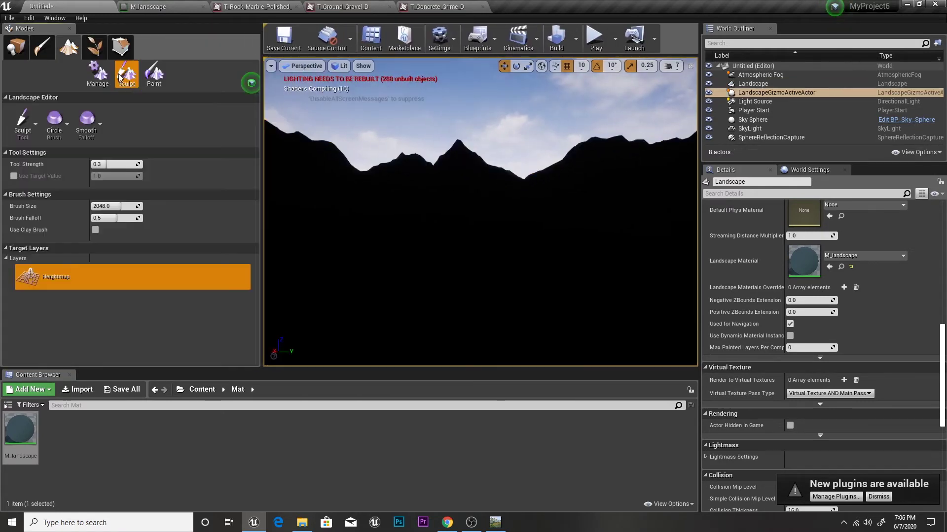
click(159, 79)
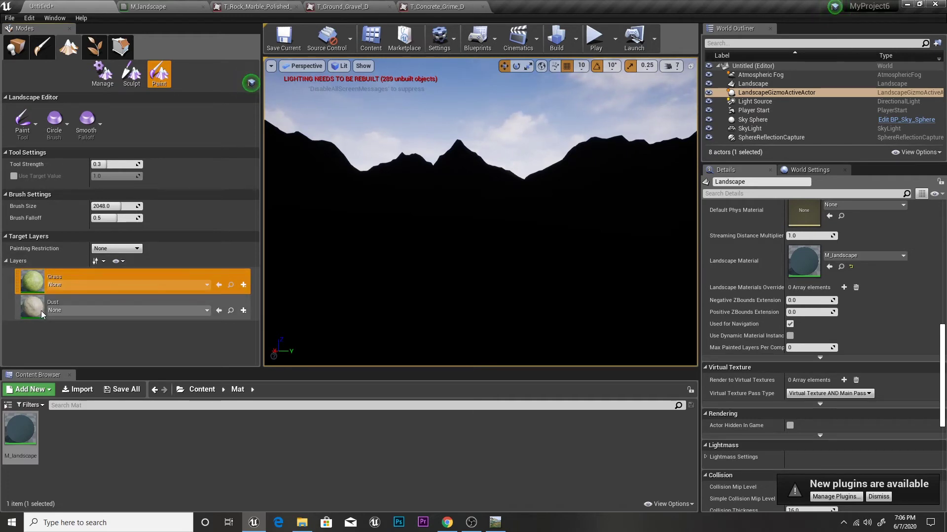
click(243, 285)
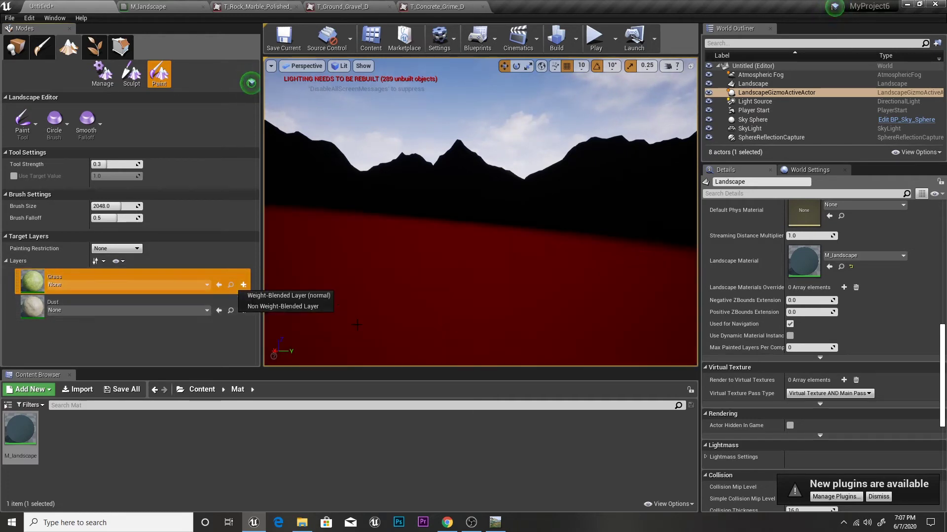
click(312, 296)
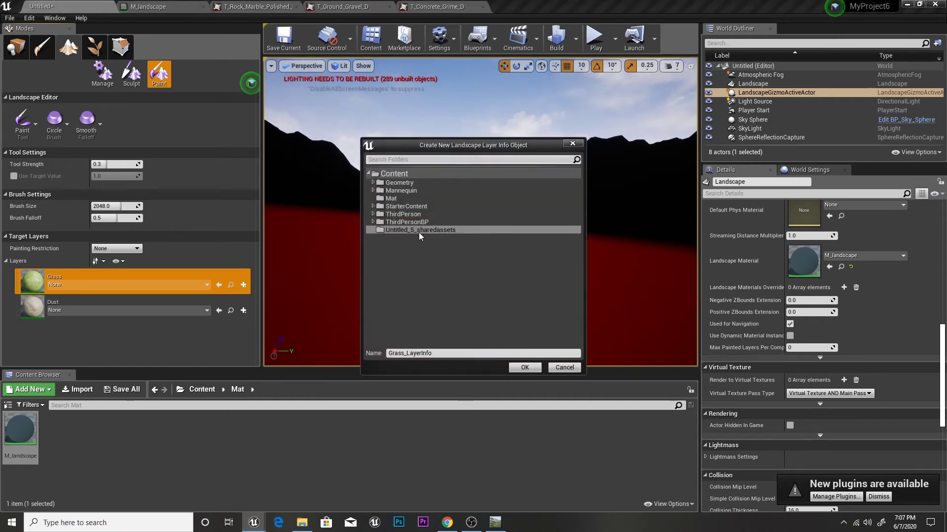
click(524, 368)
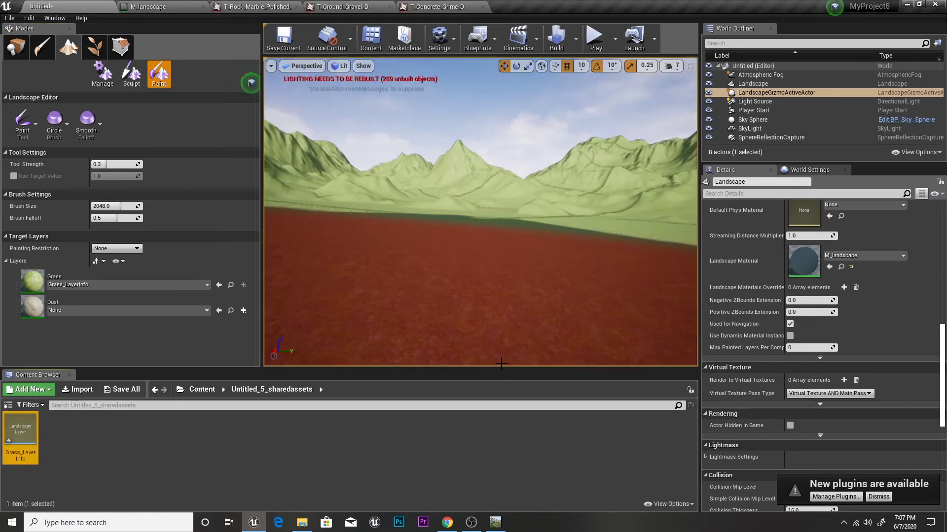
mouse_move(429, 227)
right_down()
mouse_move(429, 256)
mouse_move(429, 231)
right_up()
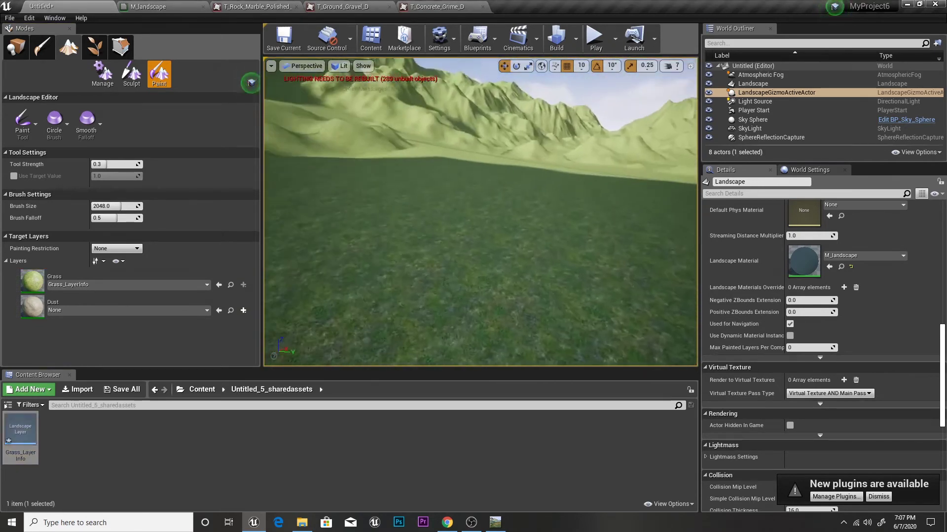
Create a weight-blended Dust_LayerInfo for the Dust layer
click(243, 310)
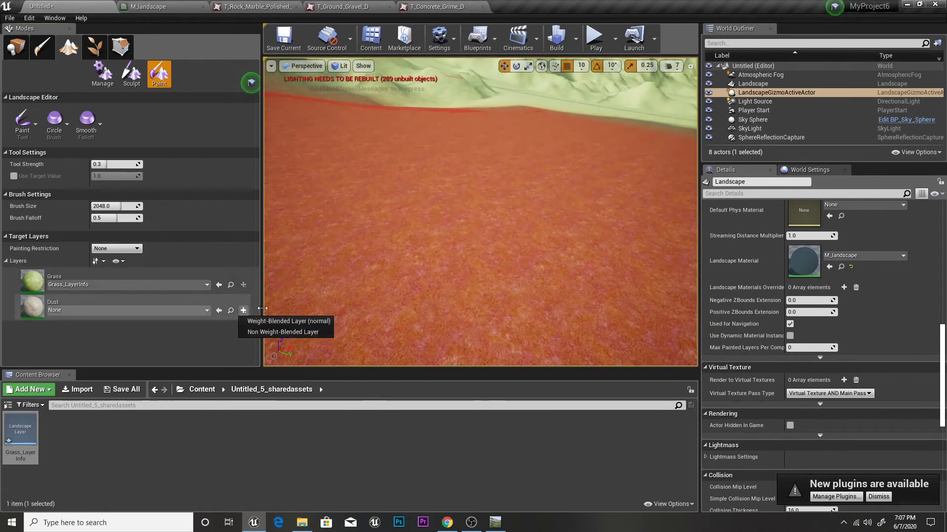
click(276, 321)
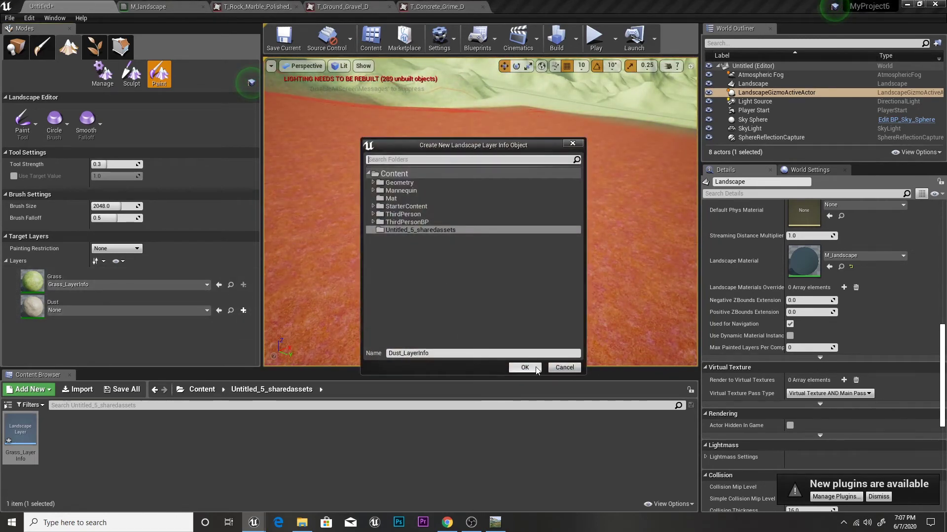
click(525, 368)
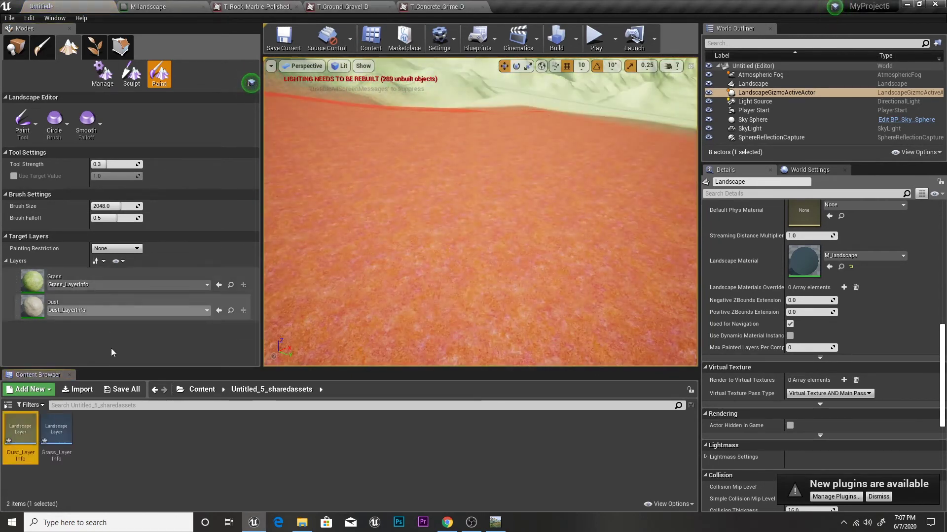
mouse_move(539, 211)
right_down()
mouse_move(503, 217)
mouse_move(385, 165)
right_up()
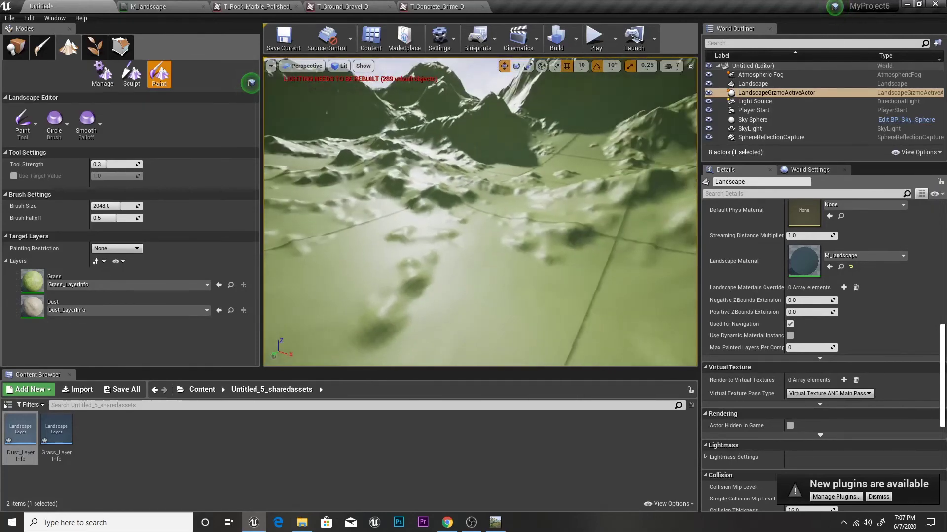
Select the Dust layer and paint dust across the upper and right areas of the terrain
right_drag(384, 165, 384, 165)
click(68, 305)
drag(493, 217, 481, 217)
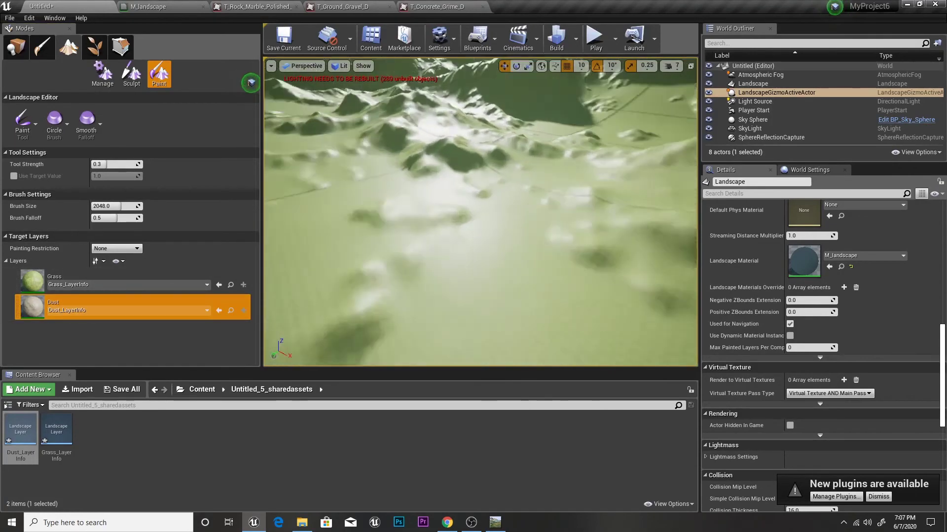
right_drag(501, 161, 501, 160)
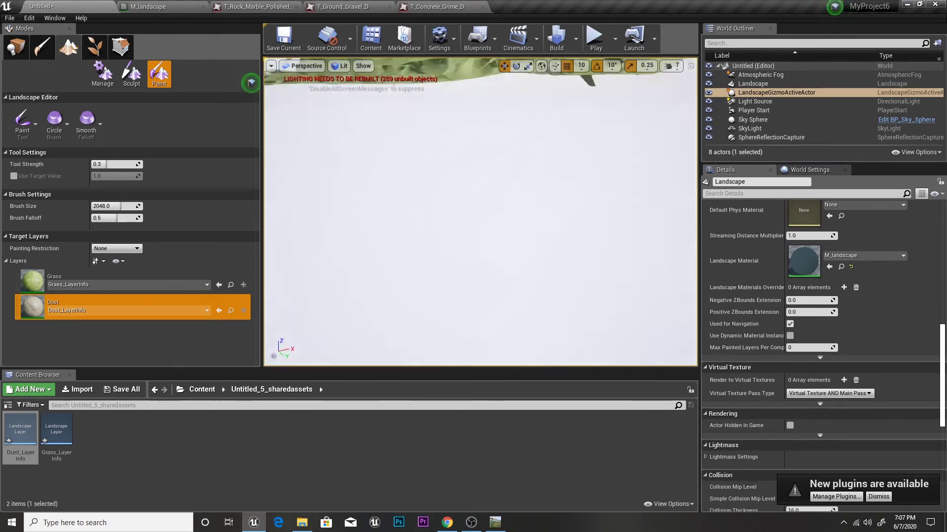
drag(446, 192, 395, 74)
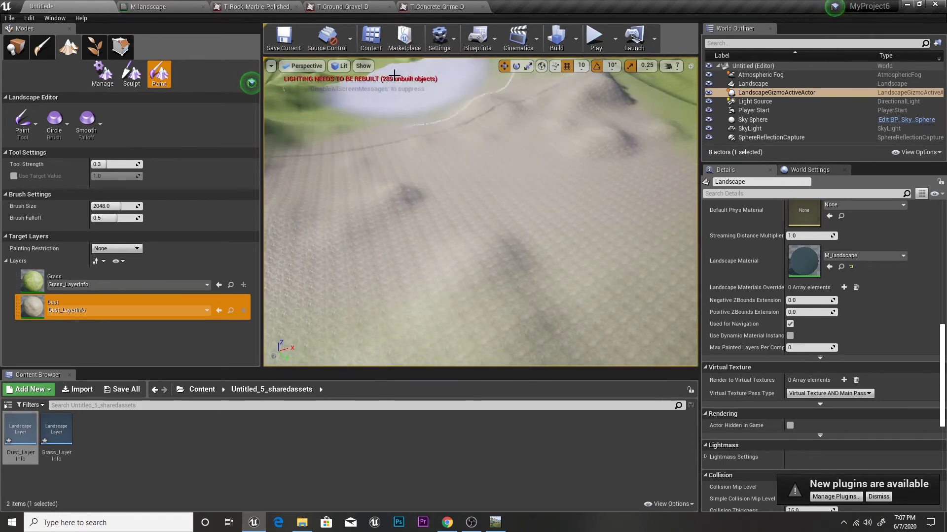
drag(346, 107, 517, 106)
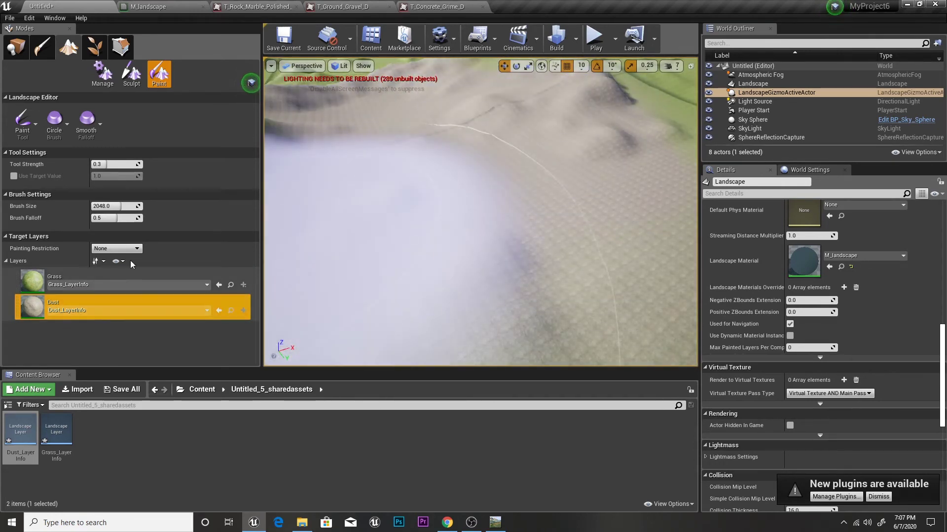
click(164, 4)
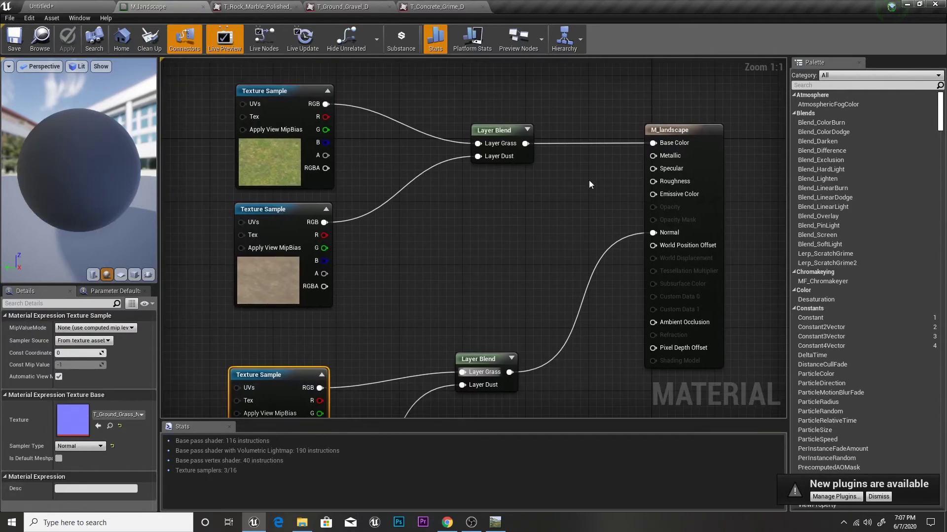
Check the top Layer Blend's layers and view the painted landscape in the level
click(503, 129)
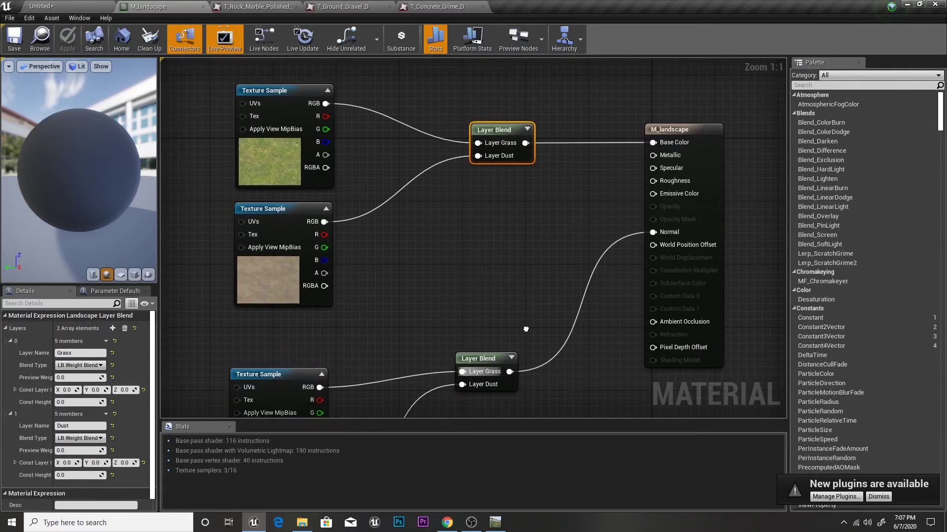
mouse_move(527, 328)
right_down()
mouse_move(539, 304)
mouse_move(544, 315)
right_up()
click(49, 7)
right_drag(512, 148, 525, 143)
click(202, 4)
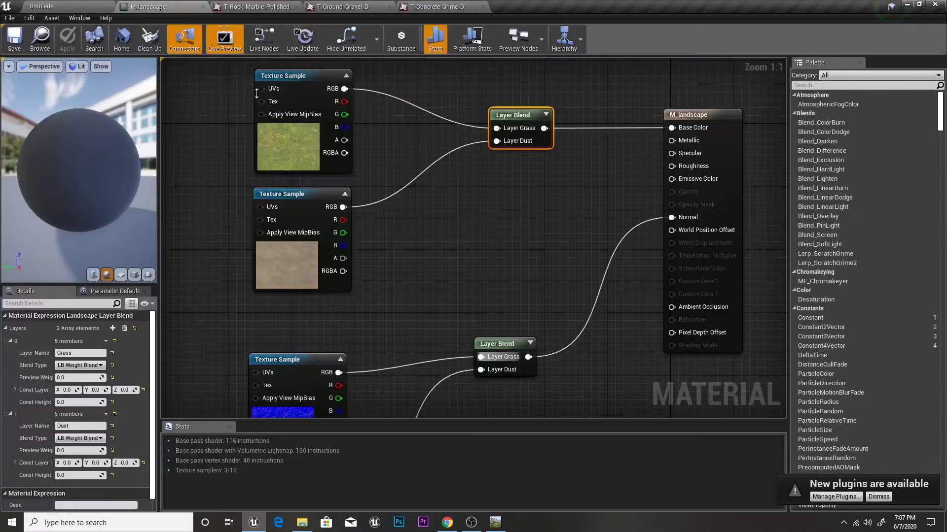
Add a Constant of 1 wired to Roughness and save the material
drag(692, 170, 588, 199)
click(567, 187)
right_click(570, 203)
text(c)
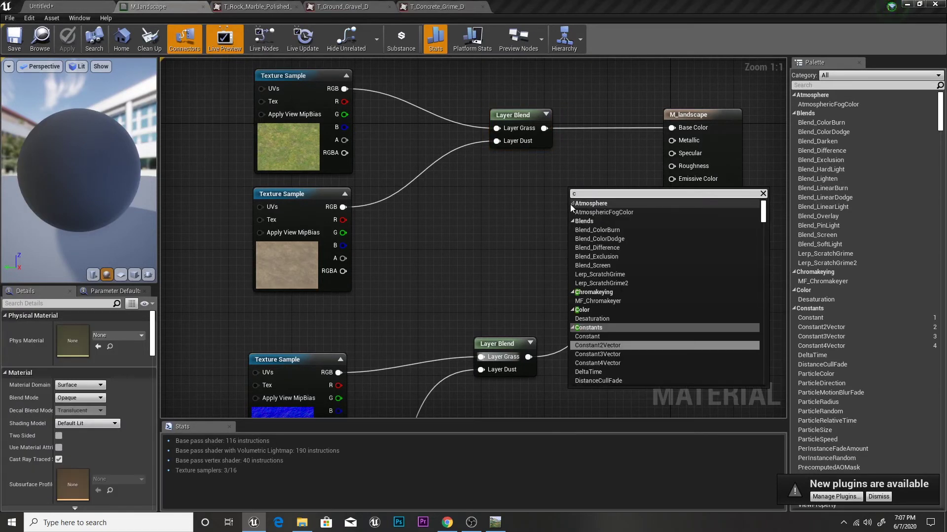
text(ons)
key(Return)
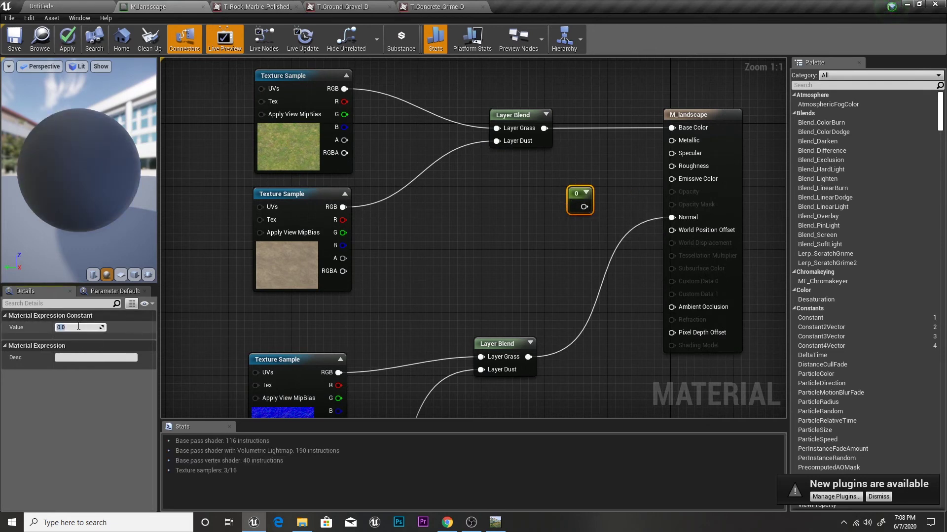
text(1)
key(Return)
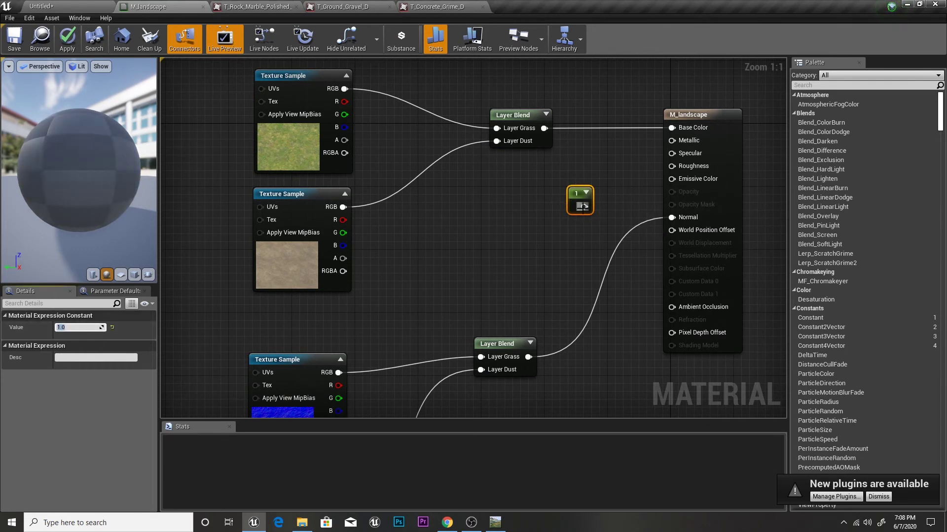
drag(583, 206, 690, 166)
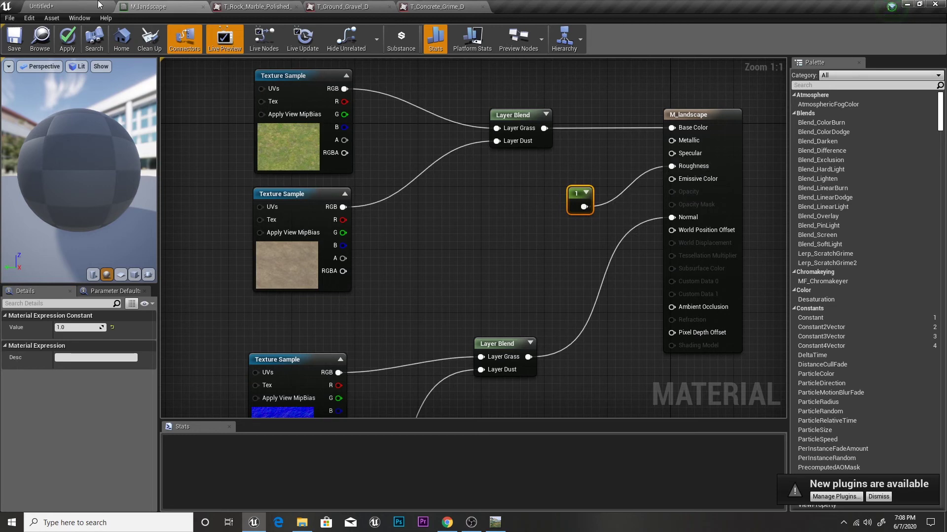
key(ctrl+s)
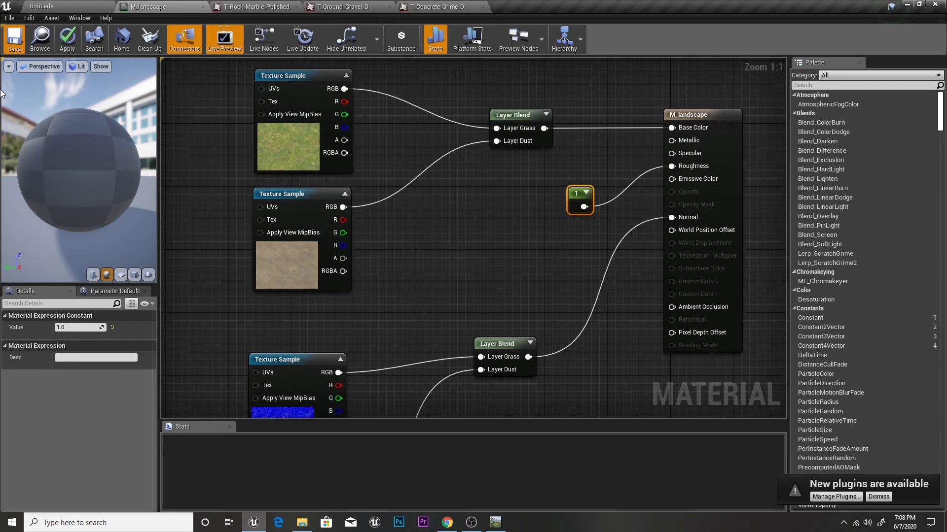
Exit Landscape mode and play the level, running the character forward across the terrain
click(42, 7)
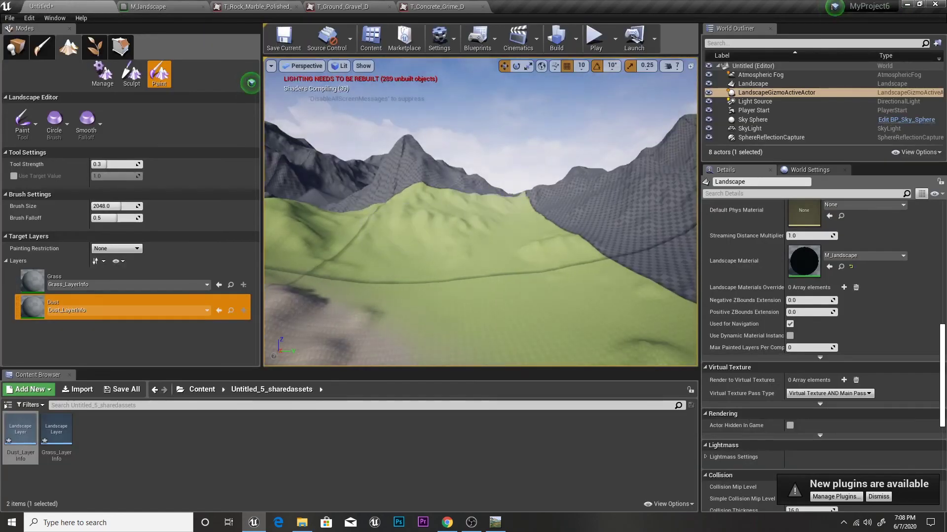
mouse_move(408, 224)
right_down()
mouse_move(407, 306)
mouse_move(407, 207)
mouse_move(865, 16)
right_up()
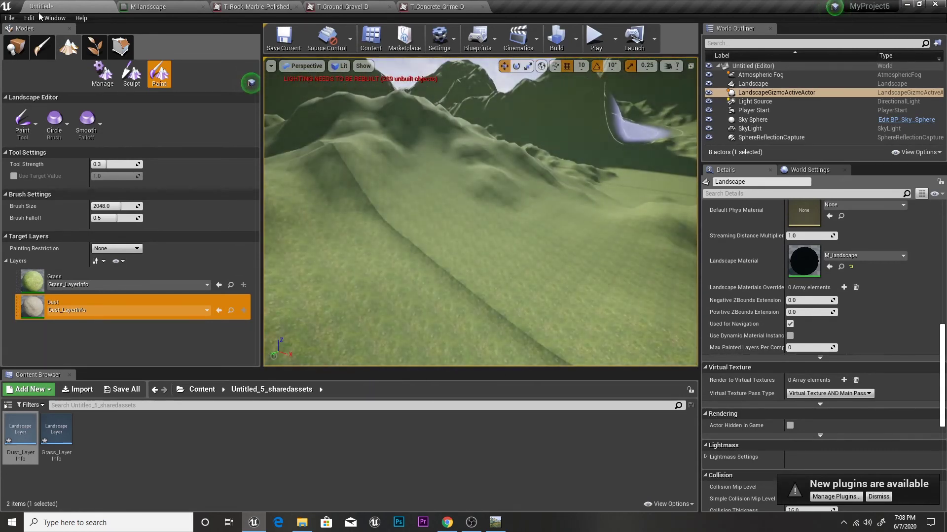
key(shift+1)
click(594, 34)
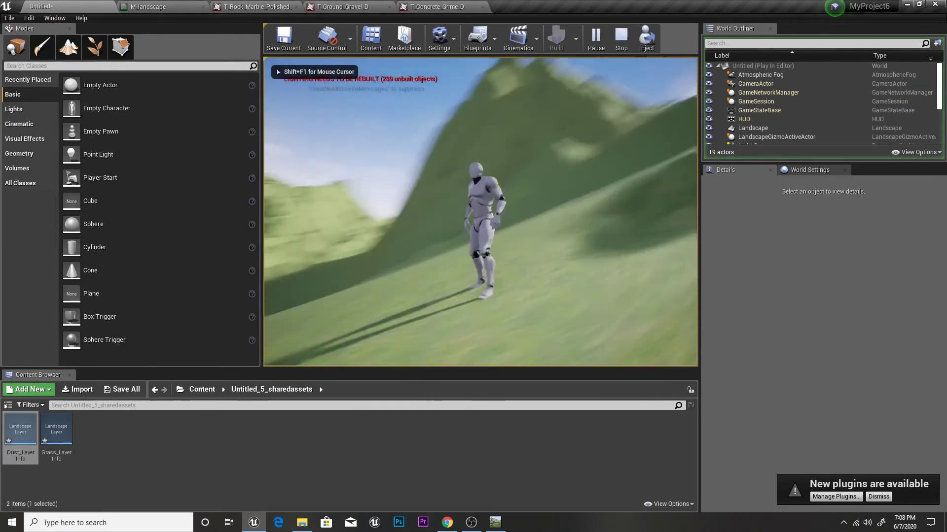
key(w)
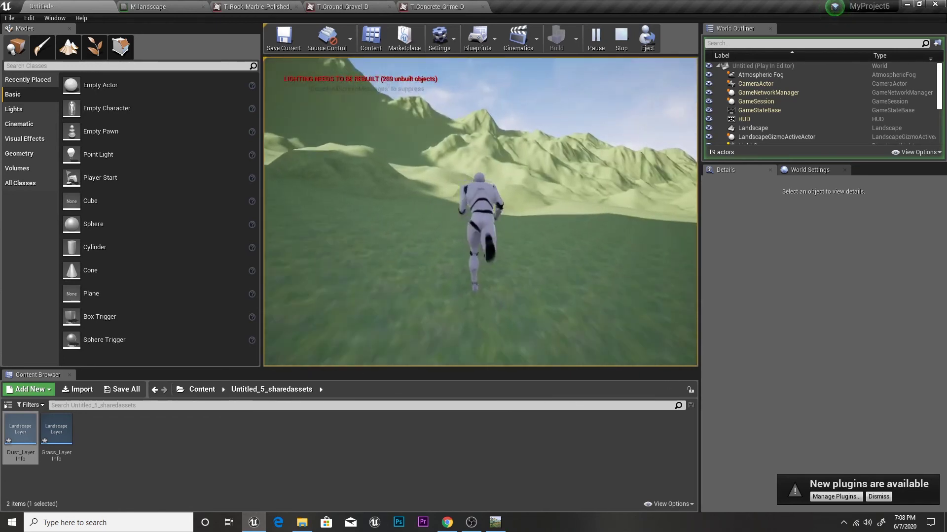
Stop play and add a LandscapeCoords node feeding the grass texture's UVs
key(Escape)
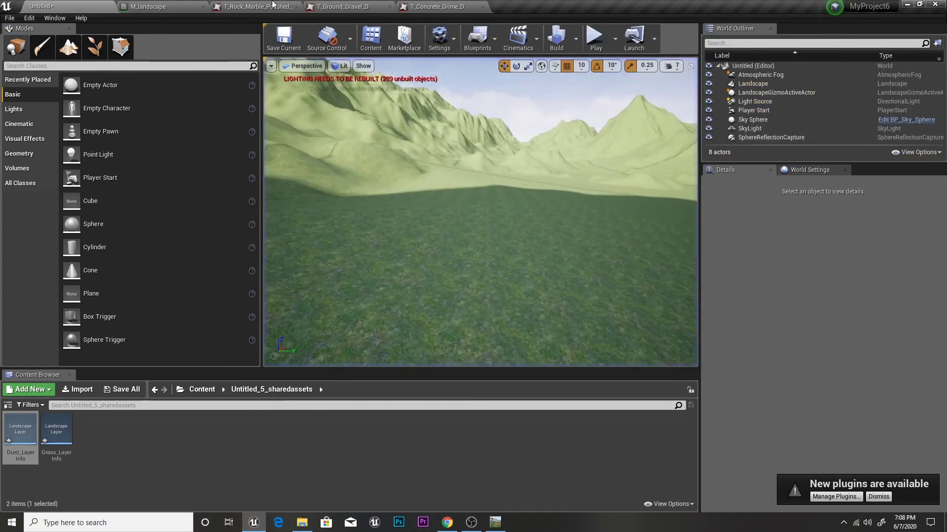
click(151, 7)
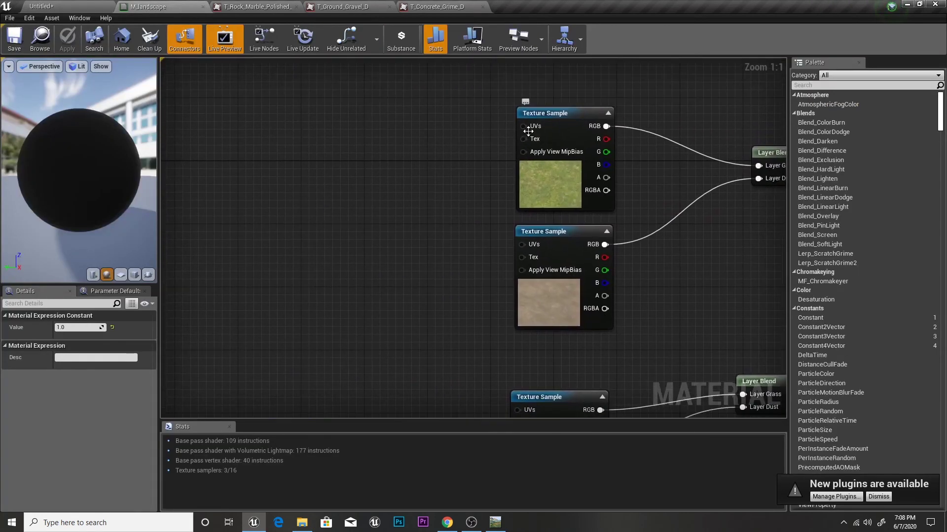
key(Delete)
drag(359, 236, 306, 250)
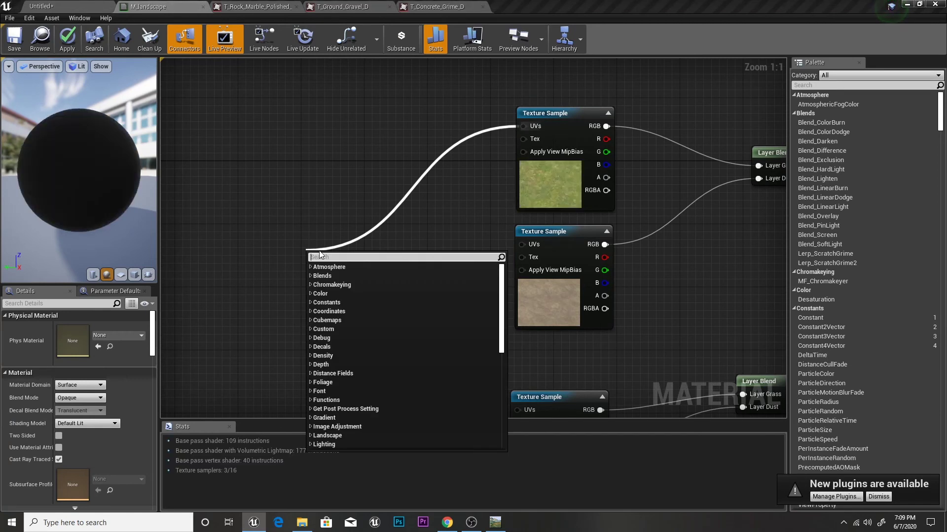
text(landsca)
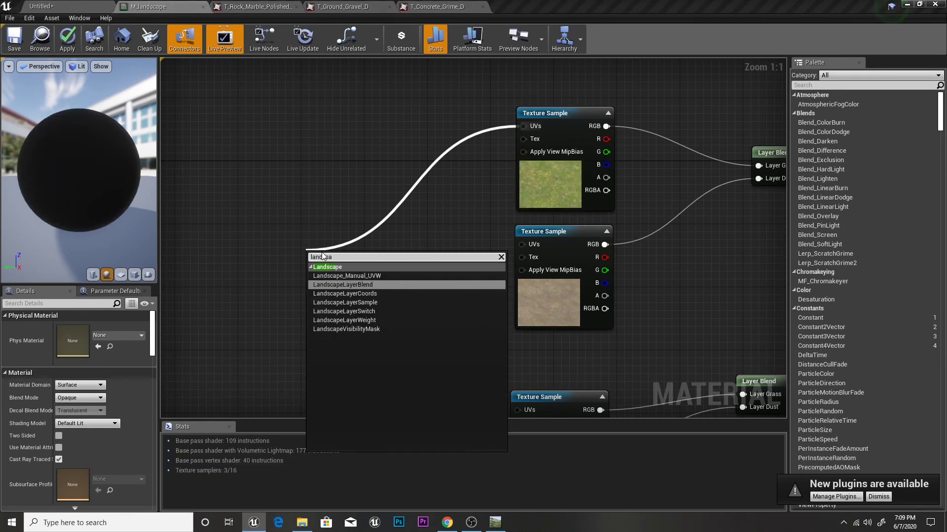
key(Down)
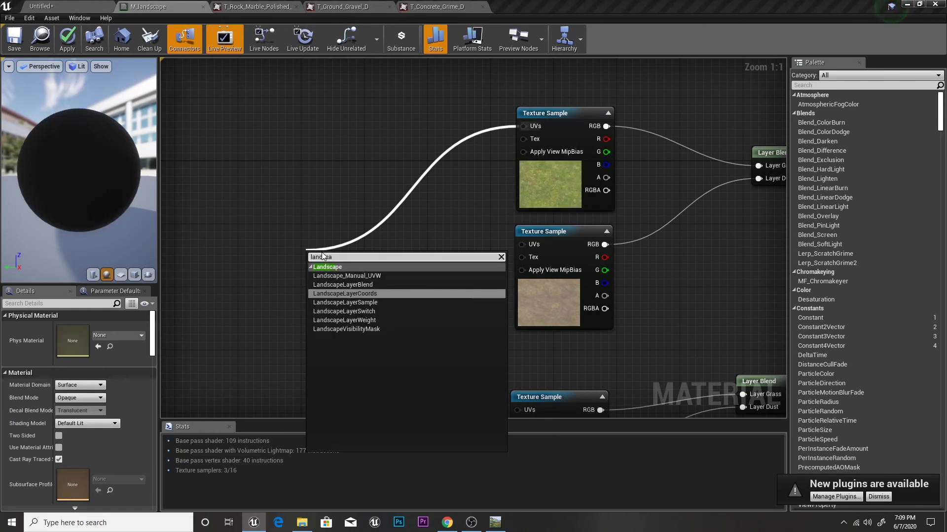
key(Return)
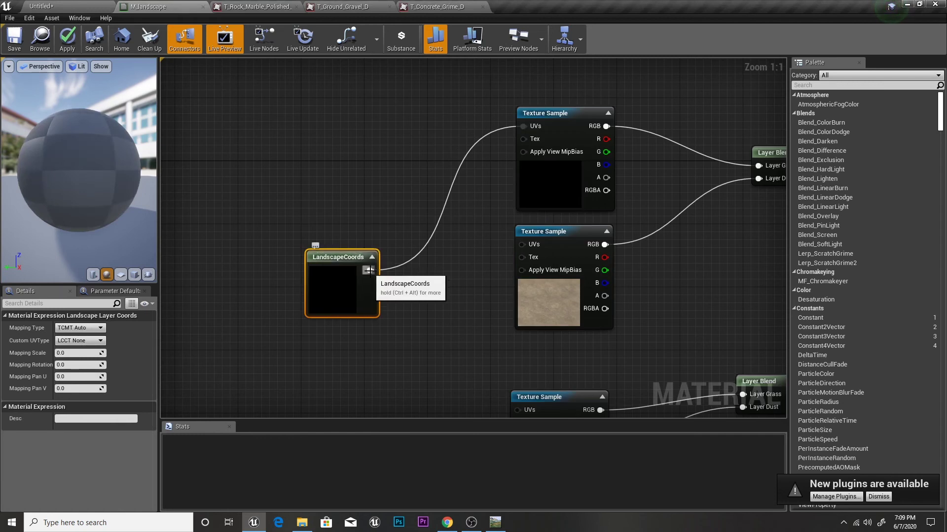
Wire LandscapeCoords into the dust and bottom texture samples' UVs, then check the landscape
drag(368, 270, 551, 239)
drag(532, 246, 531, 246)
right_drag(444, 299, 536, 212)
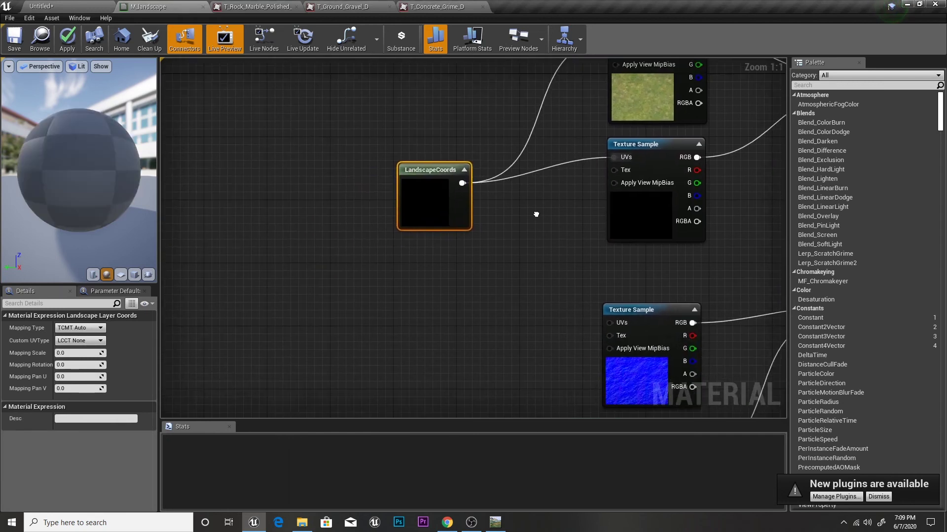
drag(463, 183, 613, 321)
right_drag(613, 321, 644, 238)
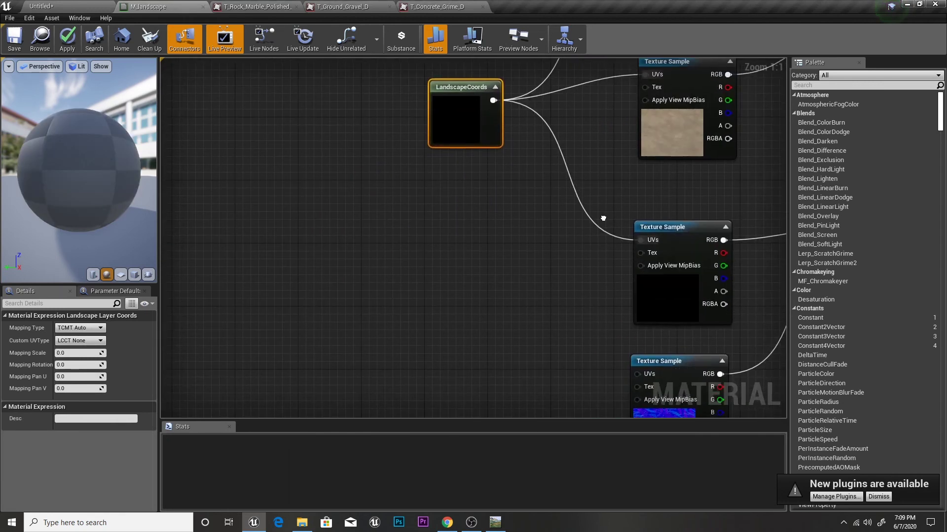
drag(493, 100, 648, 381)
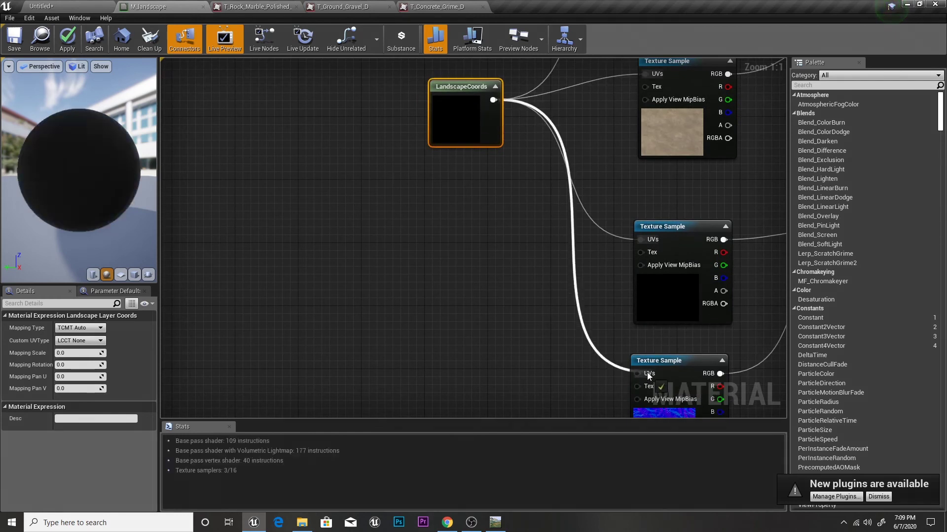
right_drag(519, 262, 470, 323)
drag(407, 184, 366, 261)
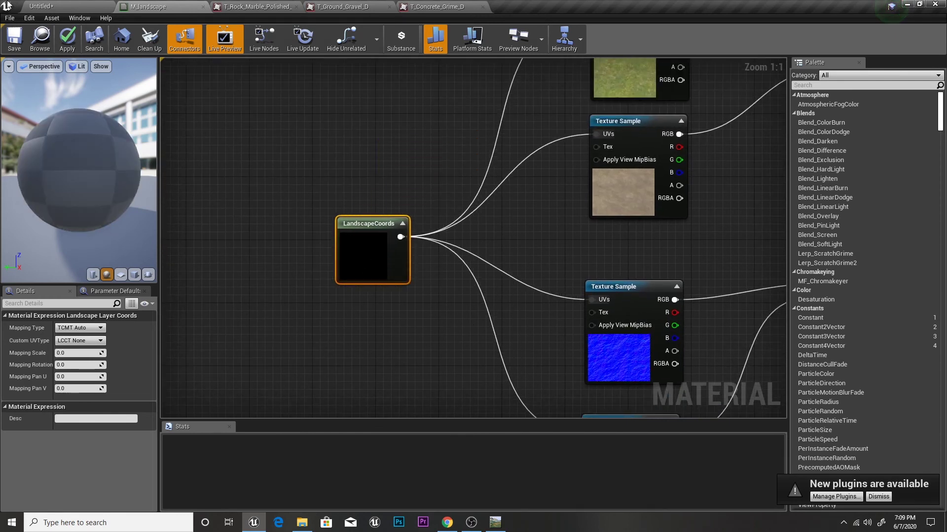
click(41, 6)
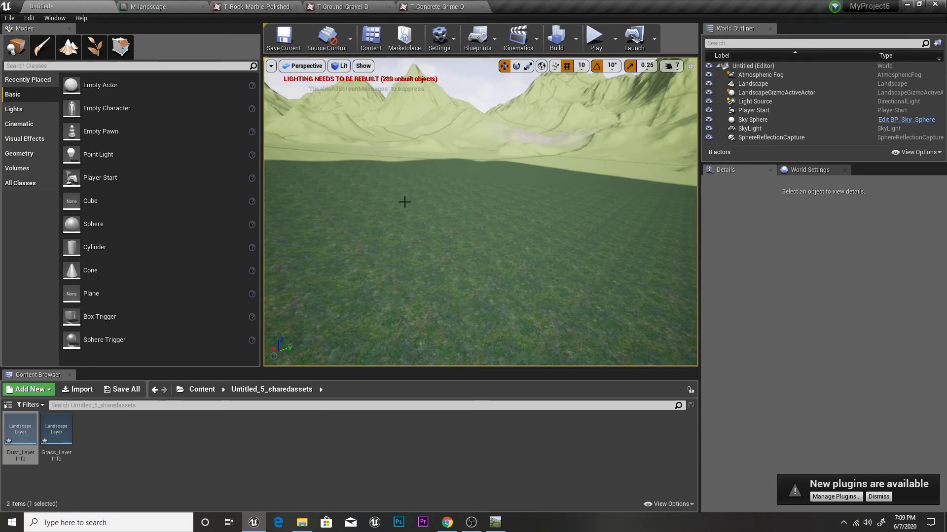
click(163, 7)
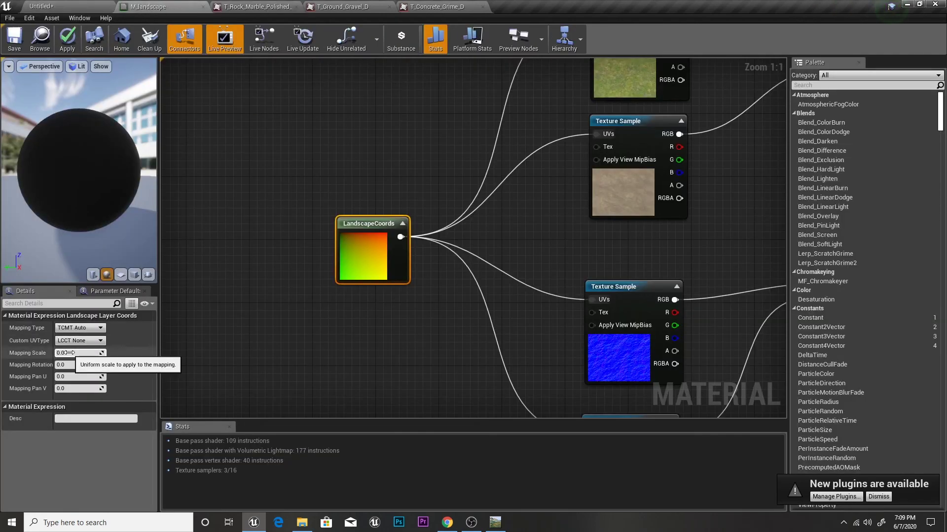
Set the LandscapeCoords Mapping Scale to 3 and save M_landscape, then return to the level
click(85, 352)
text(3)
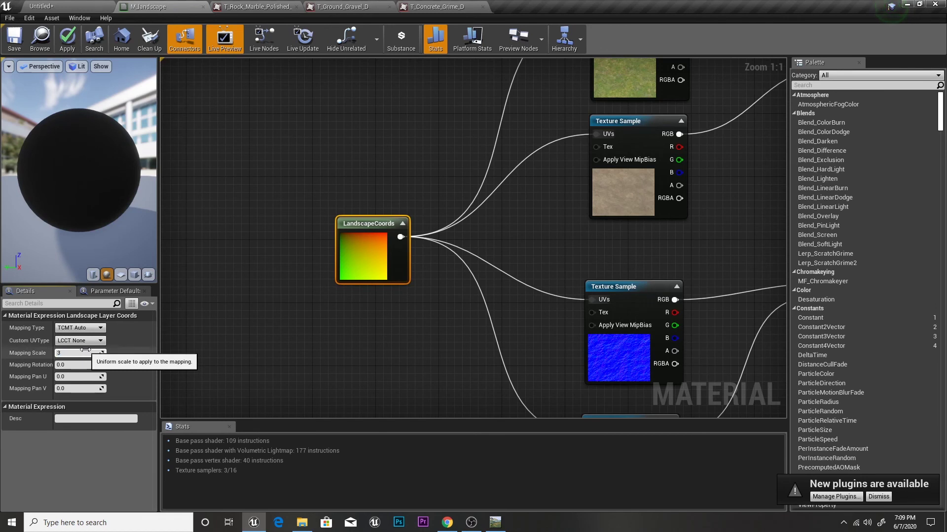
key(Return)
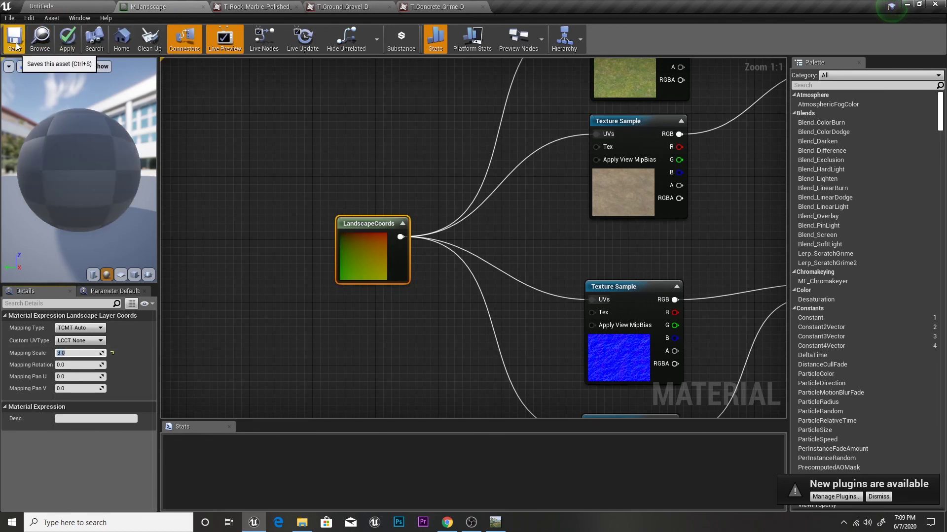
click(28, 53)
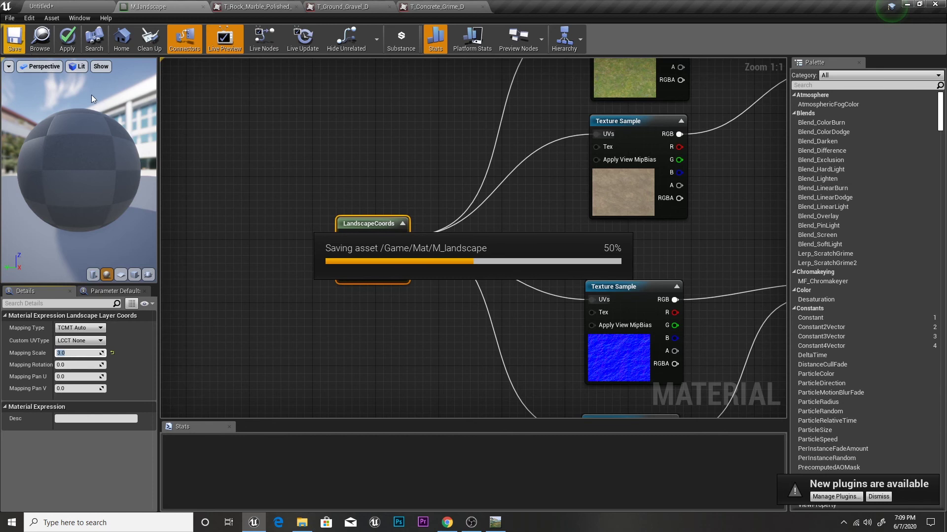
click(40, 6)
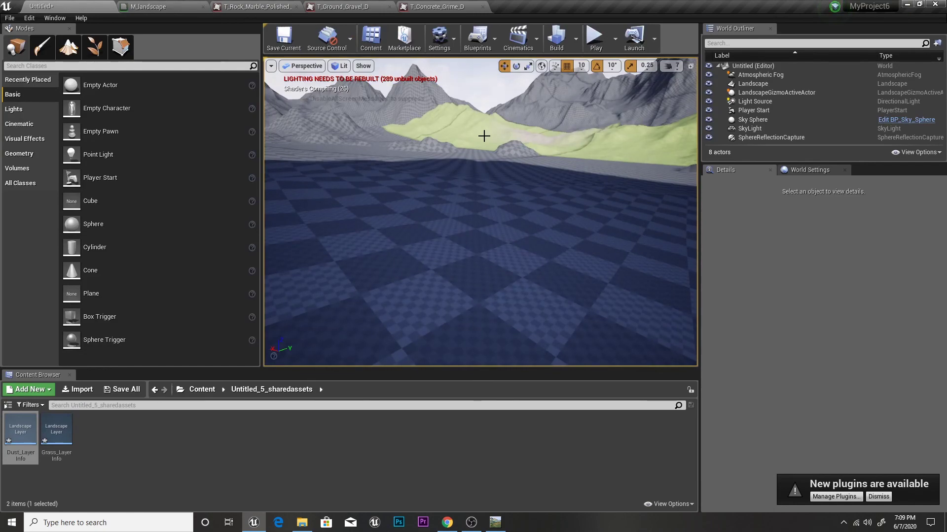
Fly over the grassy slopes toward the mountain ridges and run the character toward the mountains
right_drag(483, 135, 483, 136)
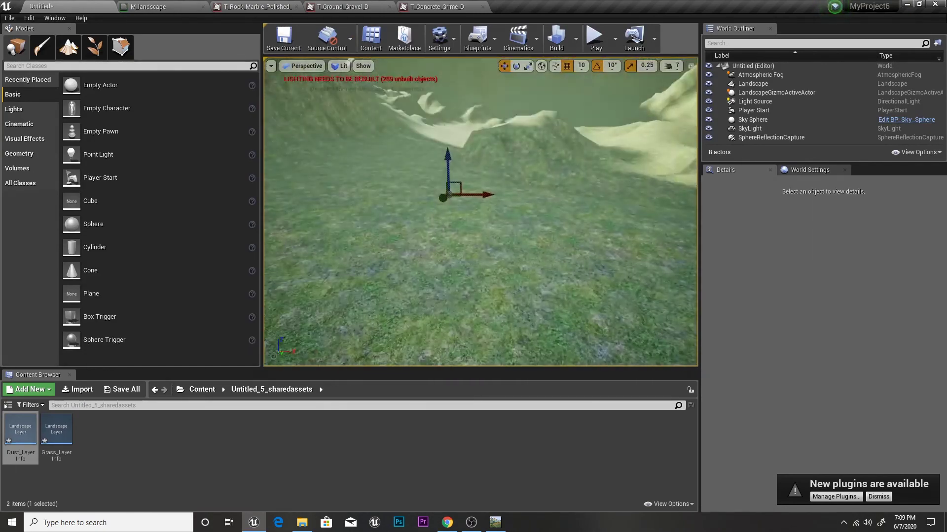
right_drag(484, 135, 483, 136)
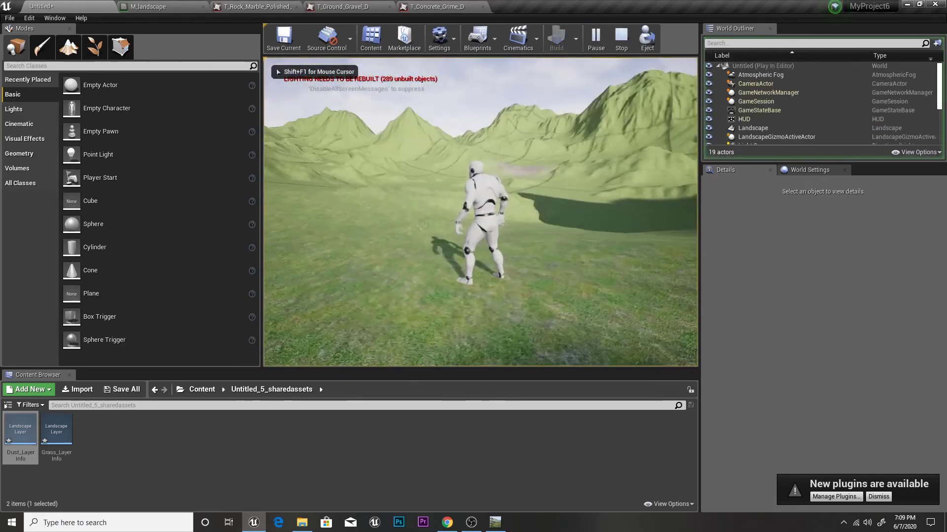
key(w)
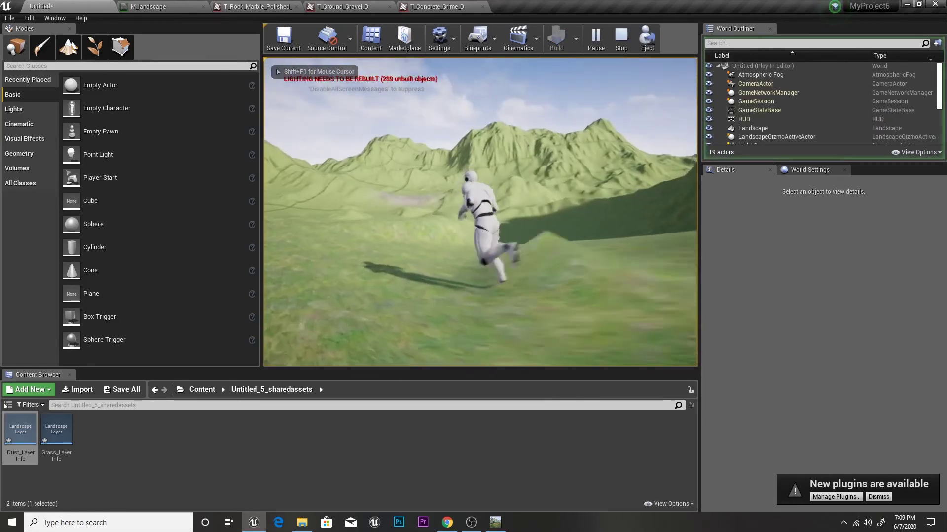